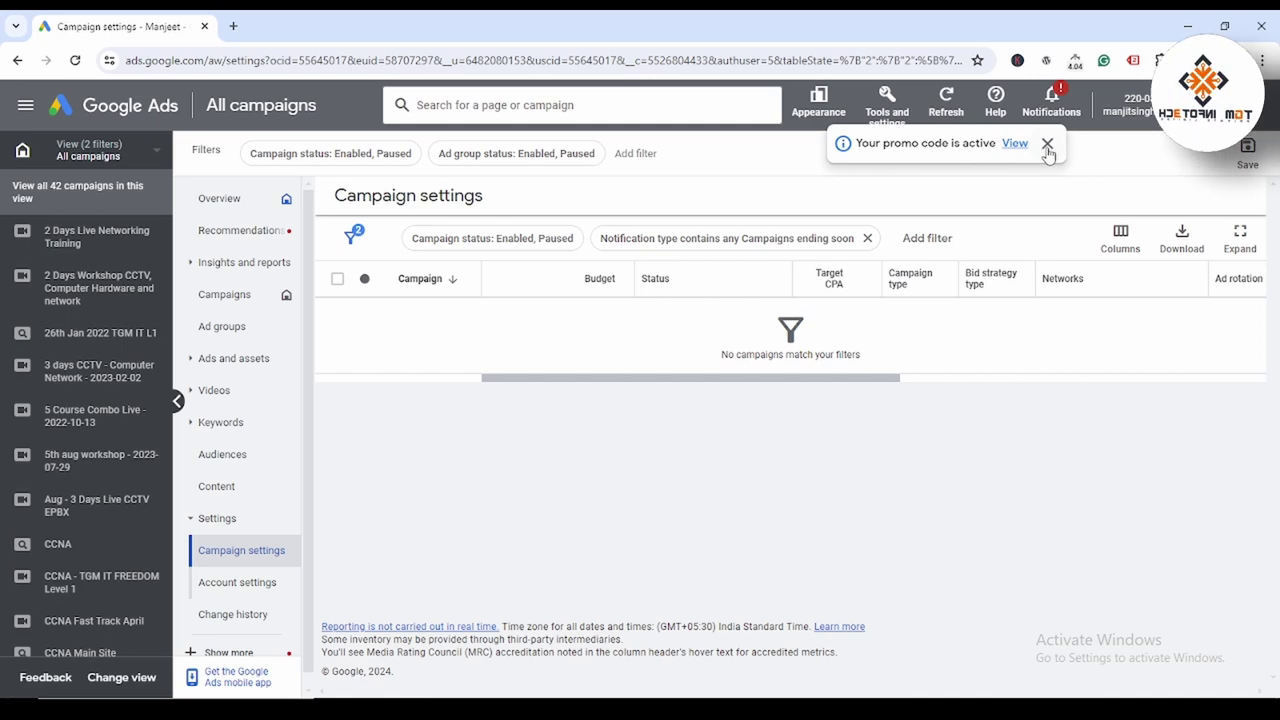
Step: Filter the campaign view to video campaigns and open the settings of the Year End Sales Ads campaign
click(1047, 143)
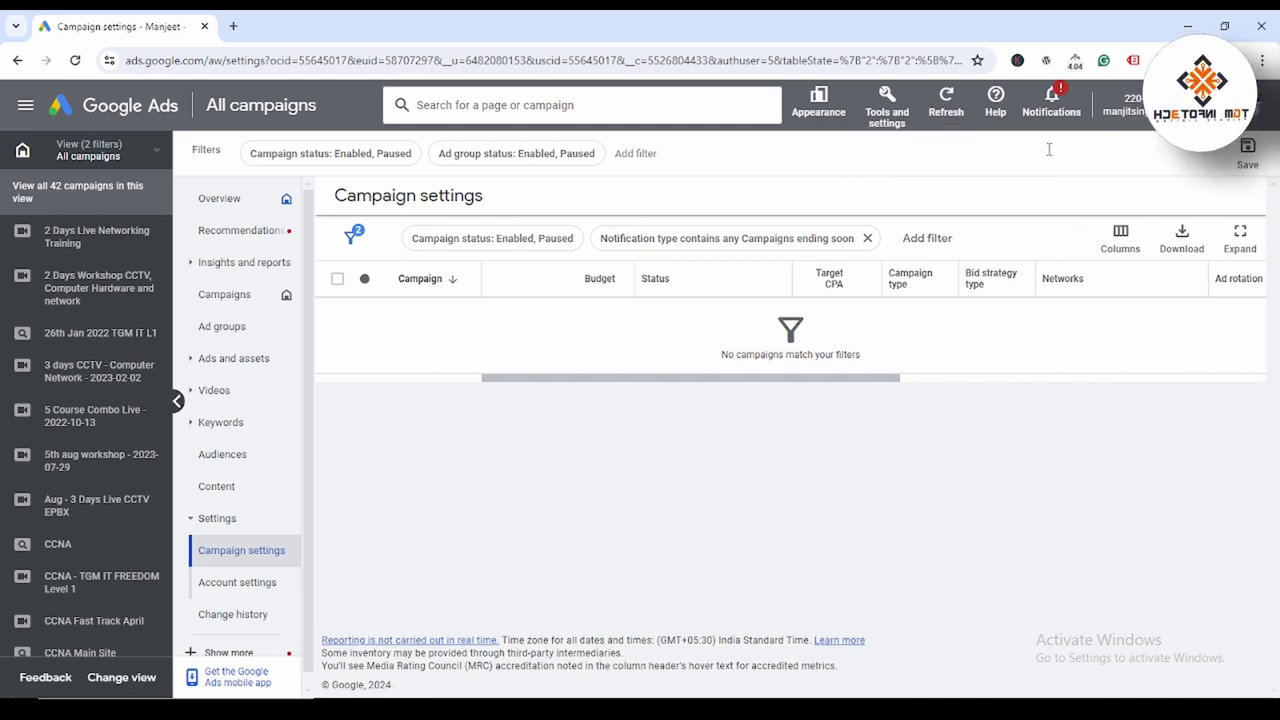
scroll(90, 372, down, 5)
scroll(90, 372, up, 5)
scroll(90, 372, down, 10)
scroll(90, 372, up, 15)
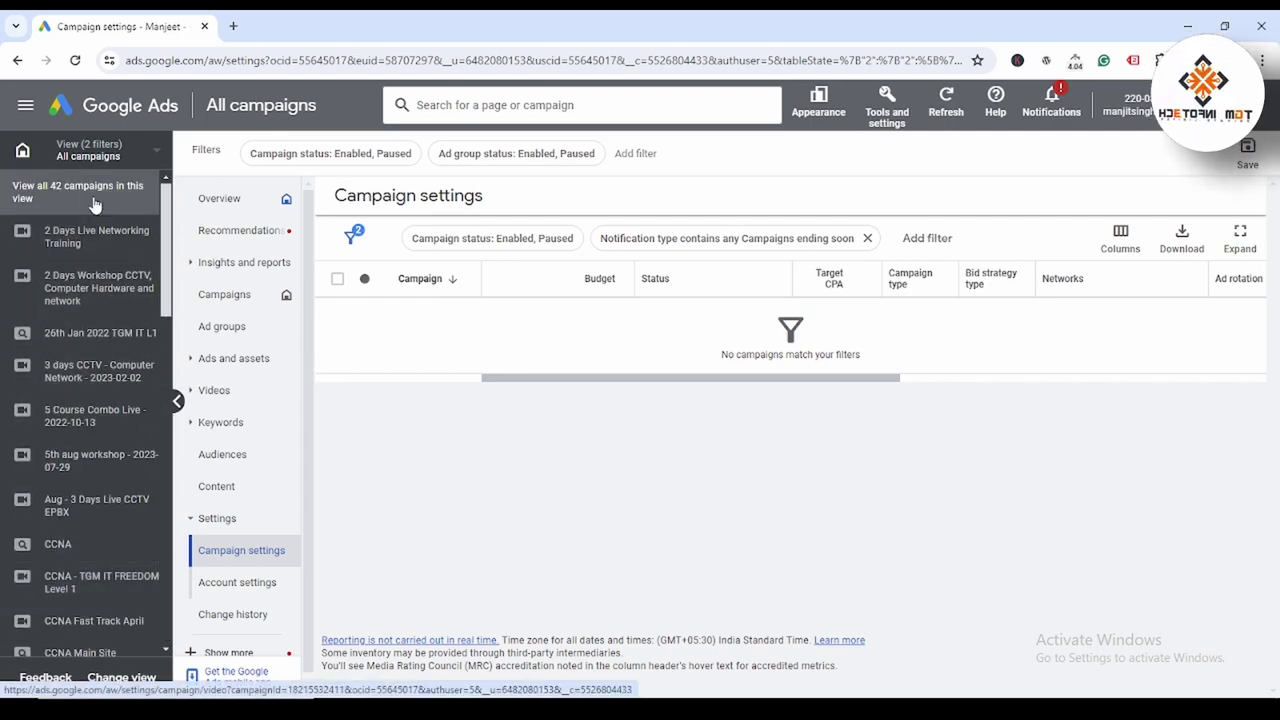
click(141, 149)
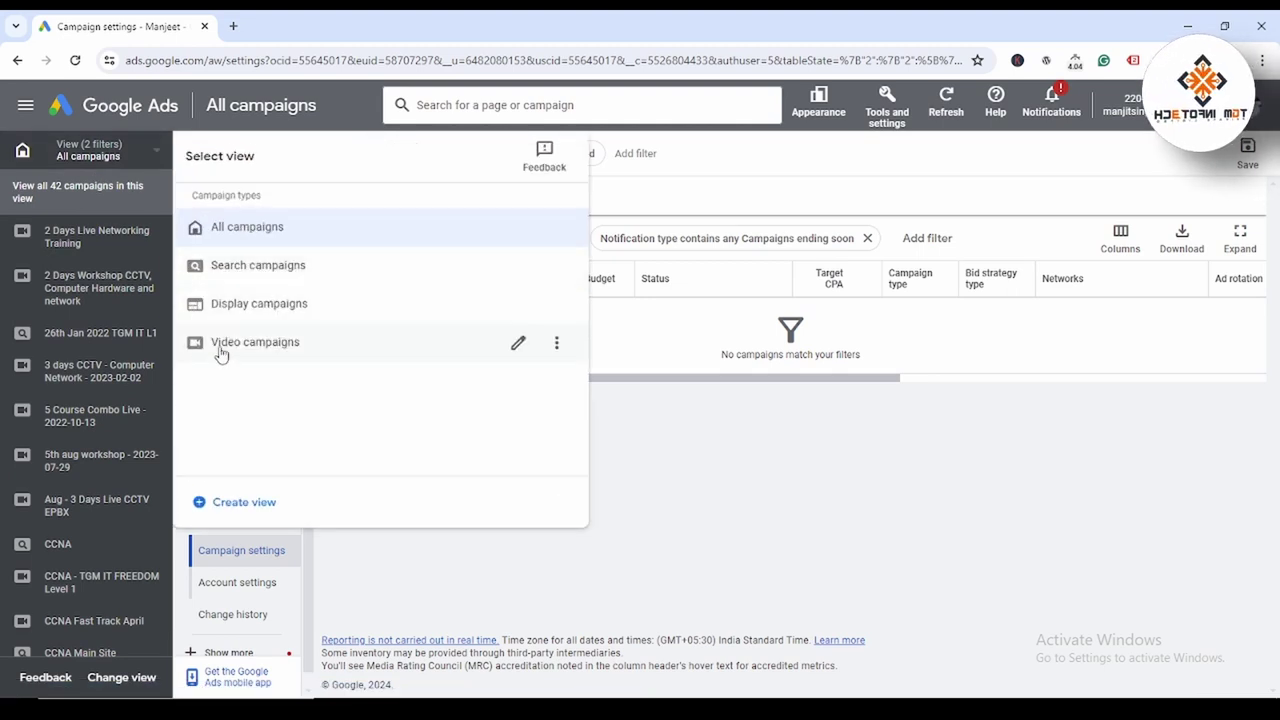
click(220, 350)
scroll(100, 340, down, 10)
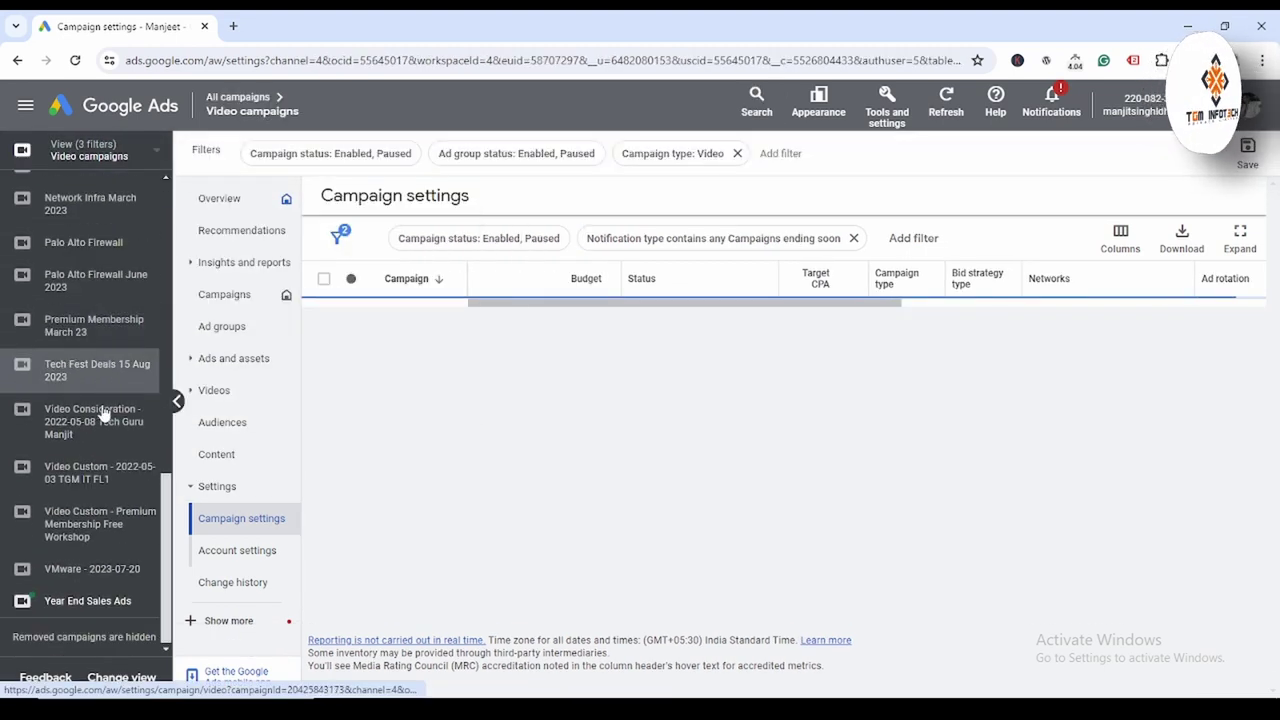
click(60, 602)
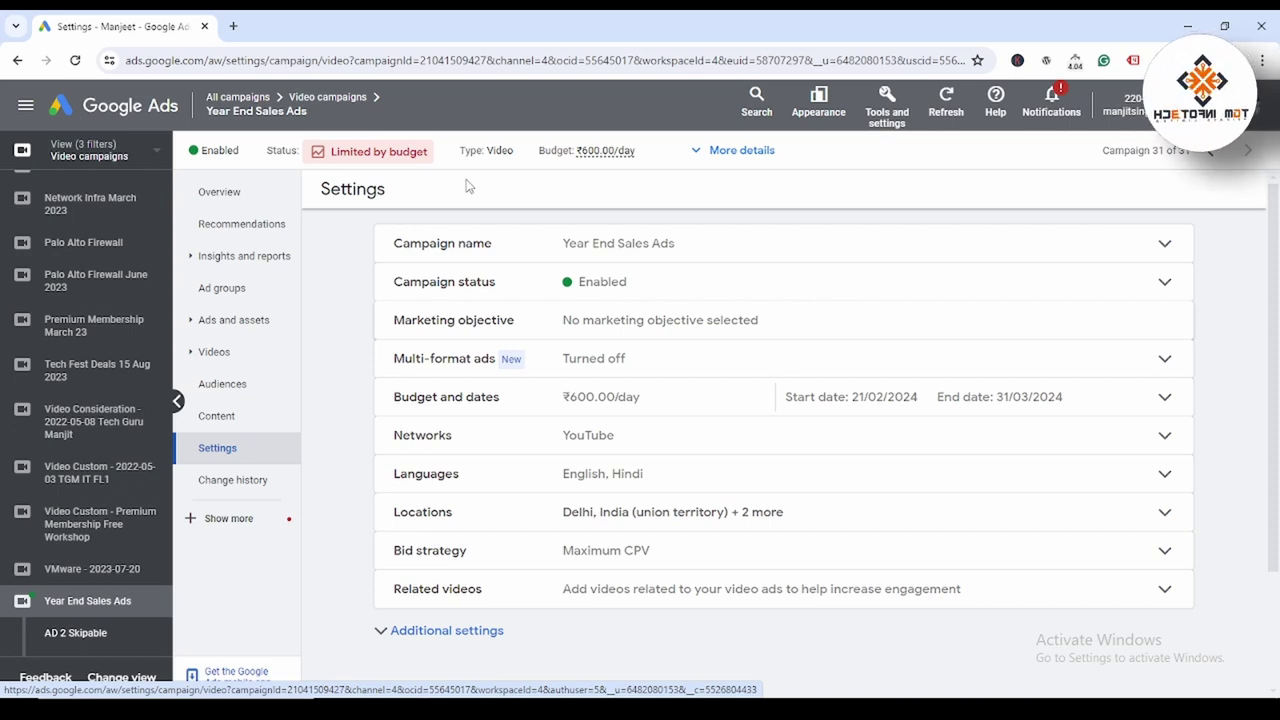
Step: Open Calculator, multiply 10 by 54, and close it
key(super+r)
key(Return)
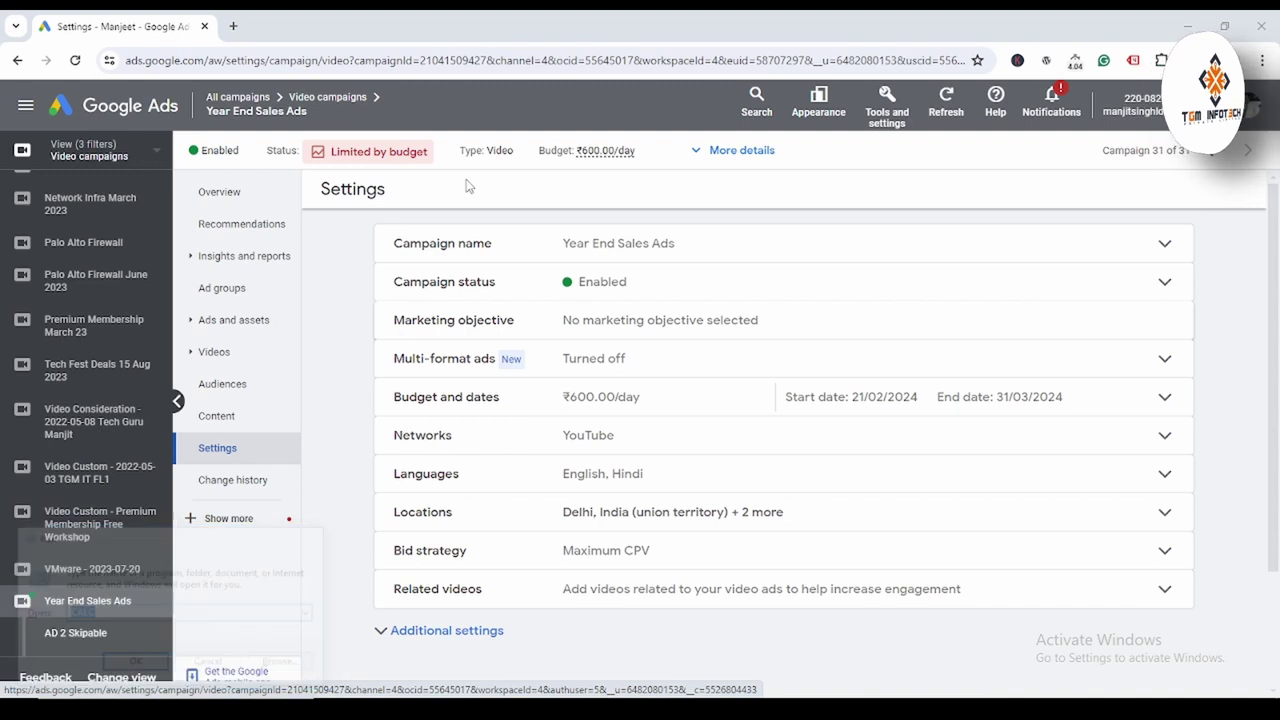
text(10)
key(asterisk)
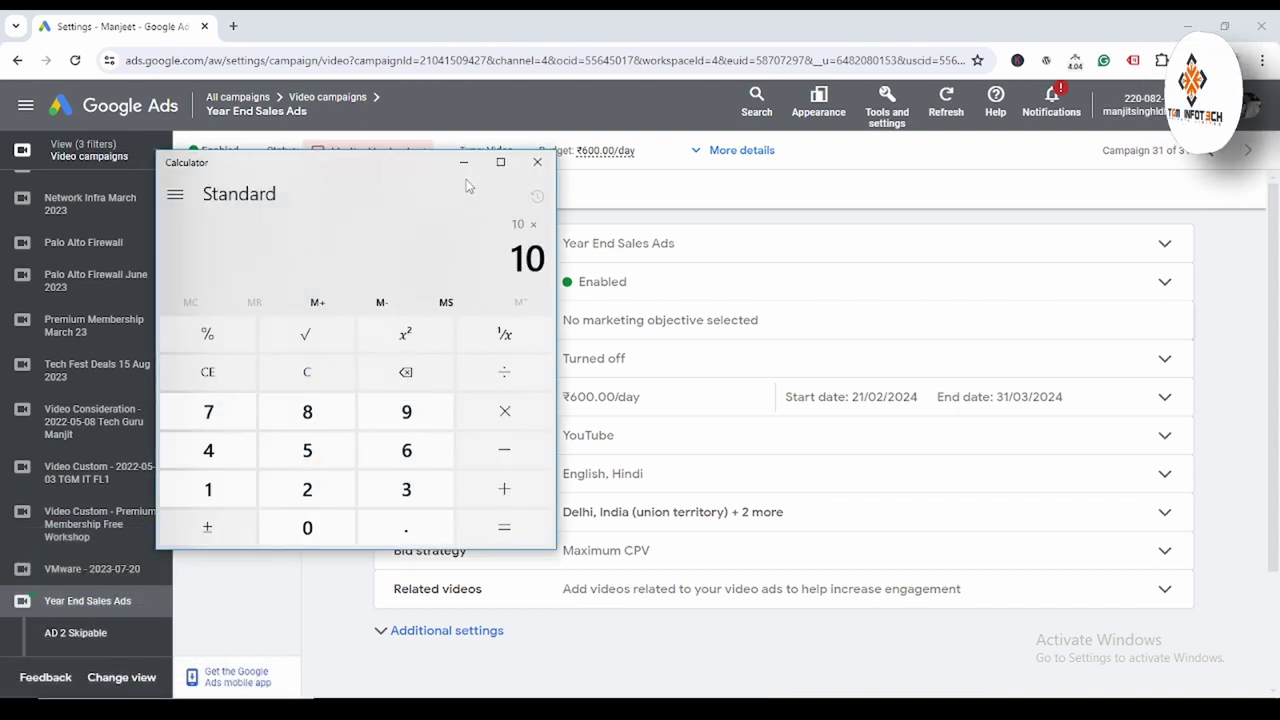
text(54)
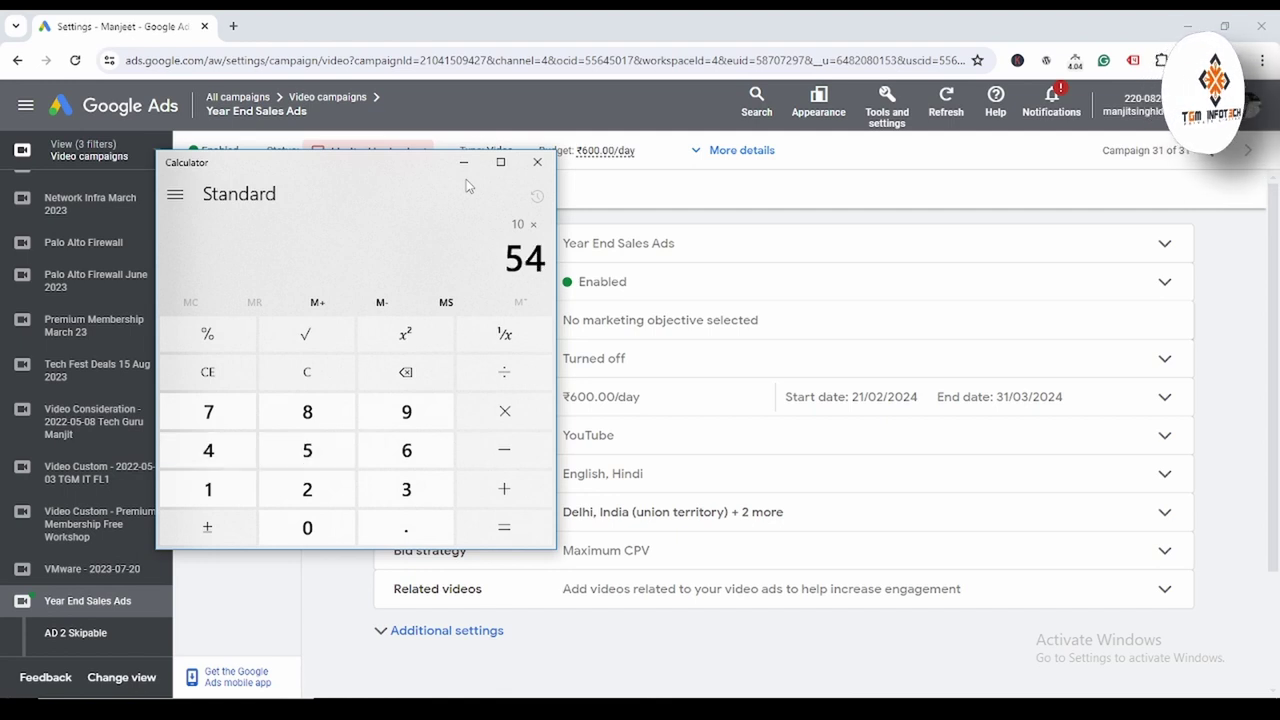
key(Return)
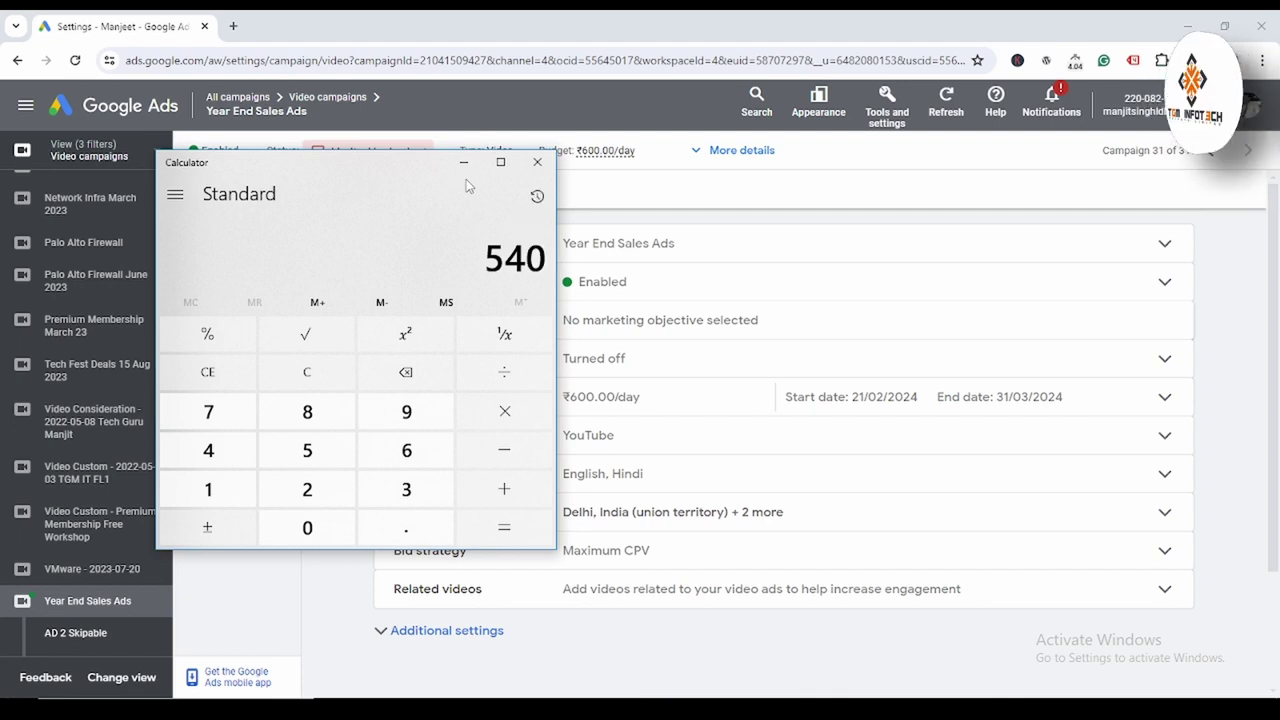
click(531, 170)
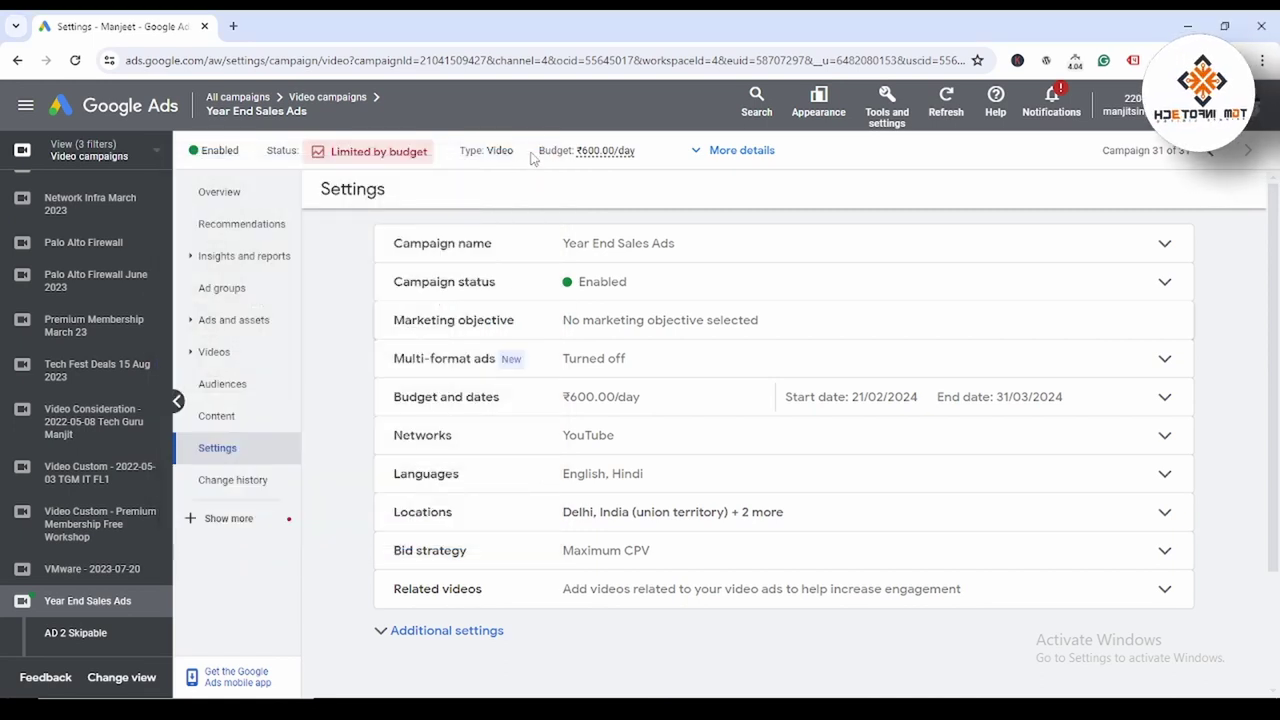
Step: Review the daily budget suggestions behind the campaign's Limited by budget status and dismiss them without applying any
click(527, 60)
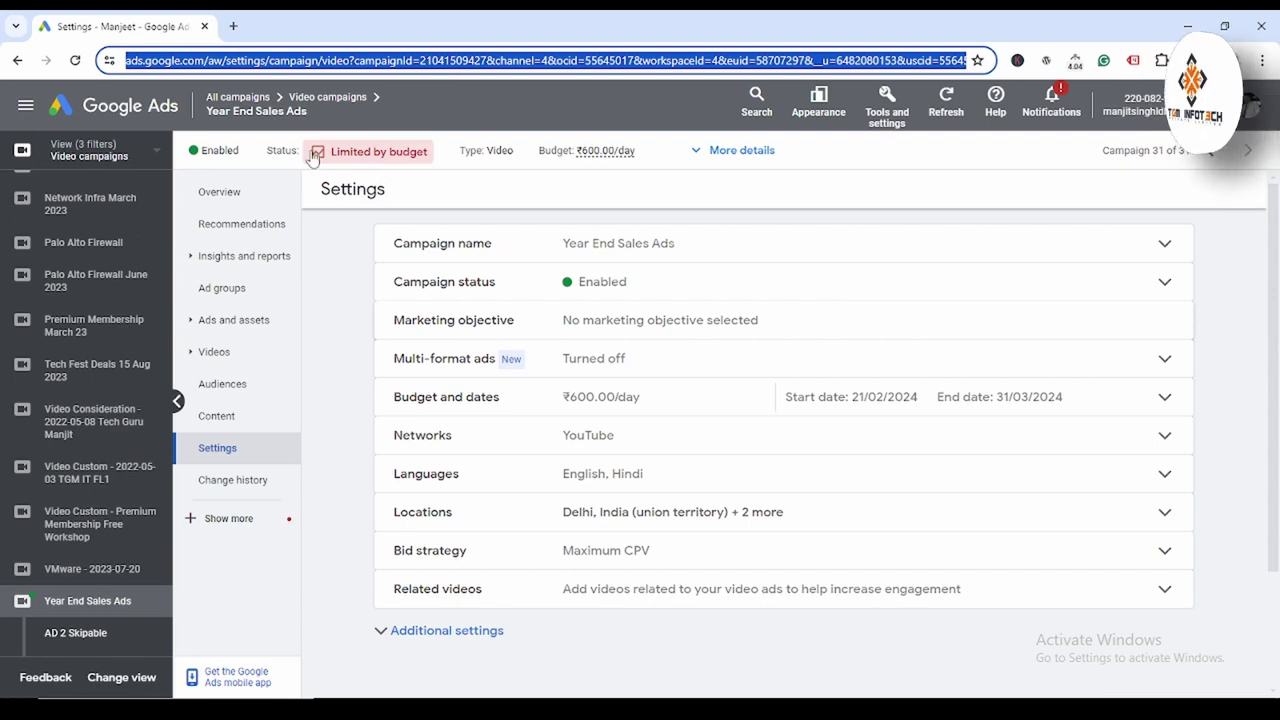
click(393, 158)
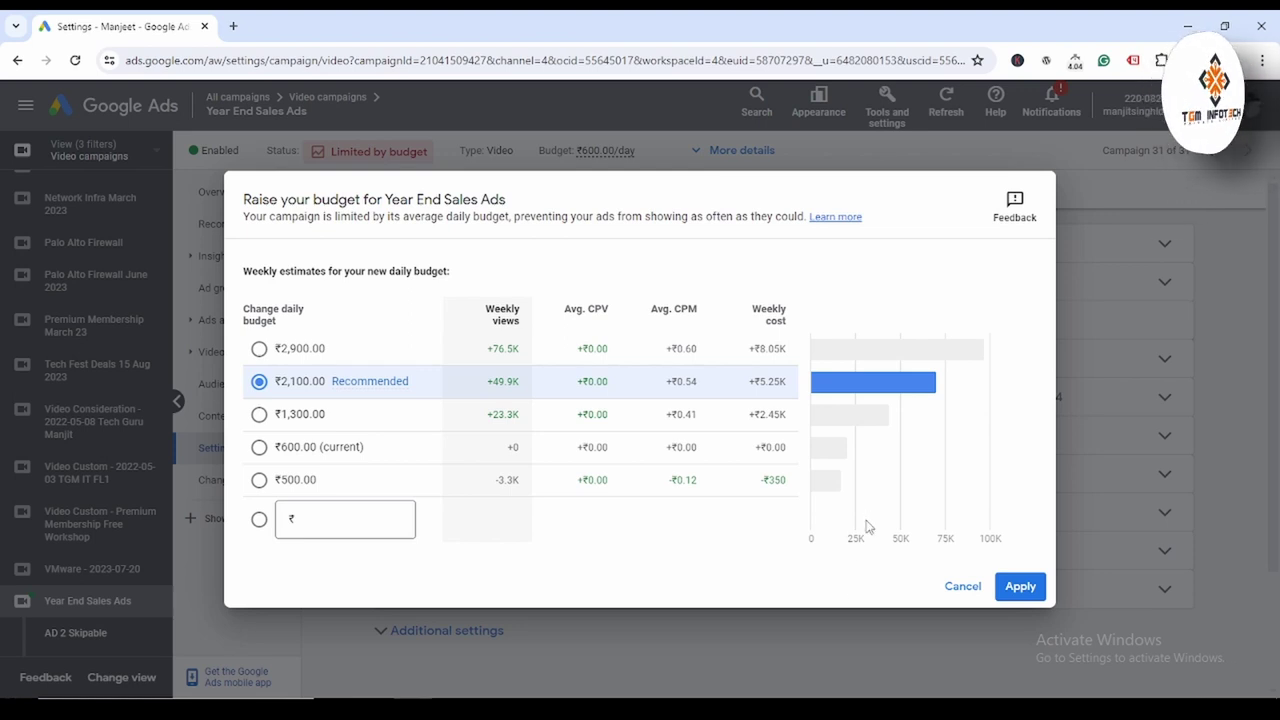
click(960, 587)
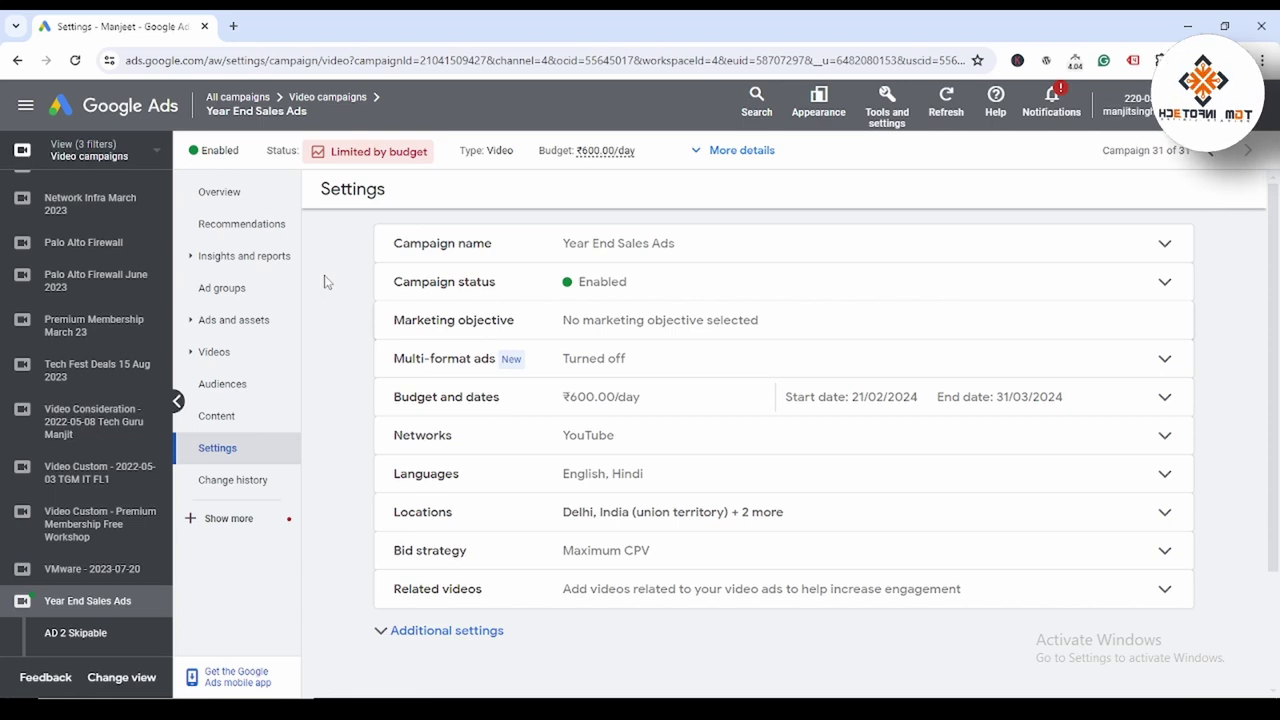
Step: Pause the "20+ Hours Cisco CCNA Full Course in Hindi | CCNA in Hindi" YouTube video placement in the campaign's content
click(222, 415)
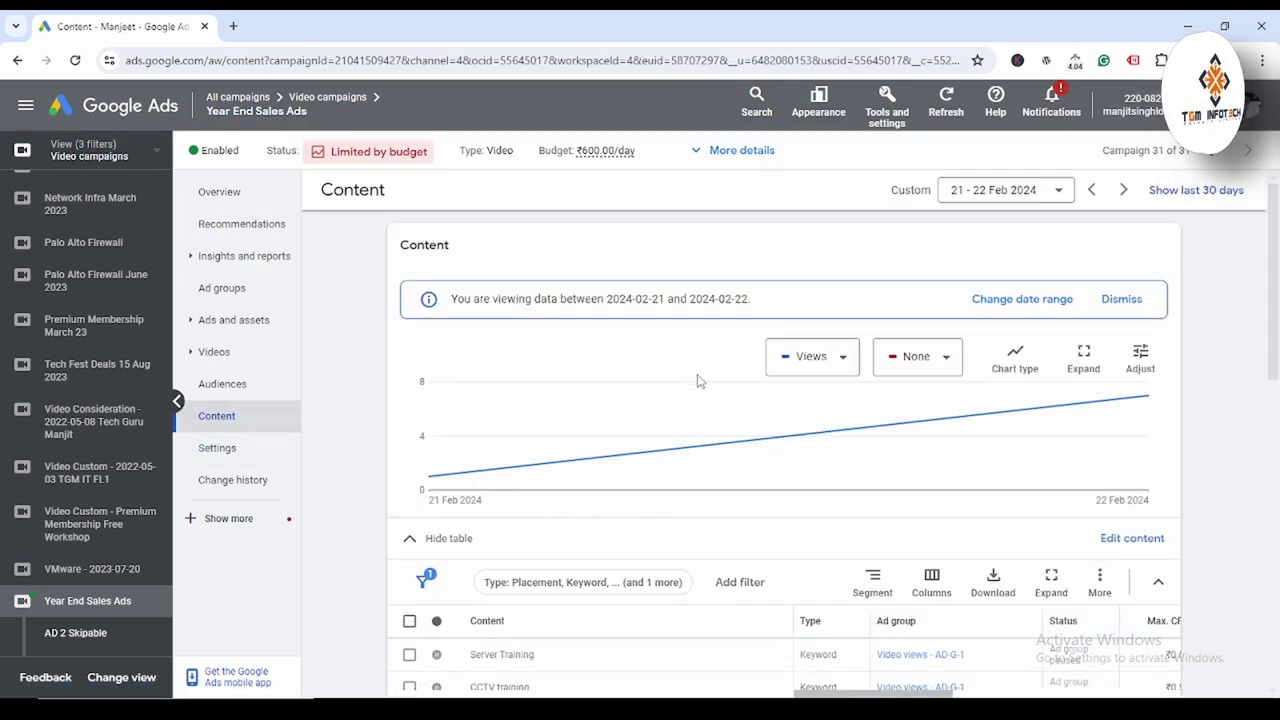
scroll(698, 380, down, 3)
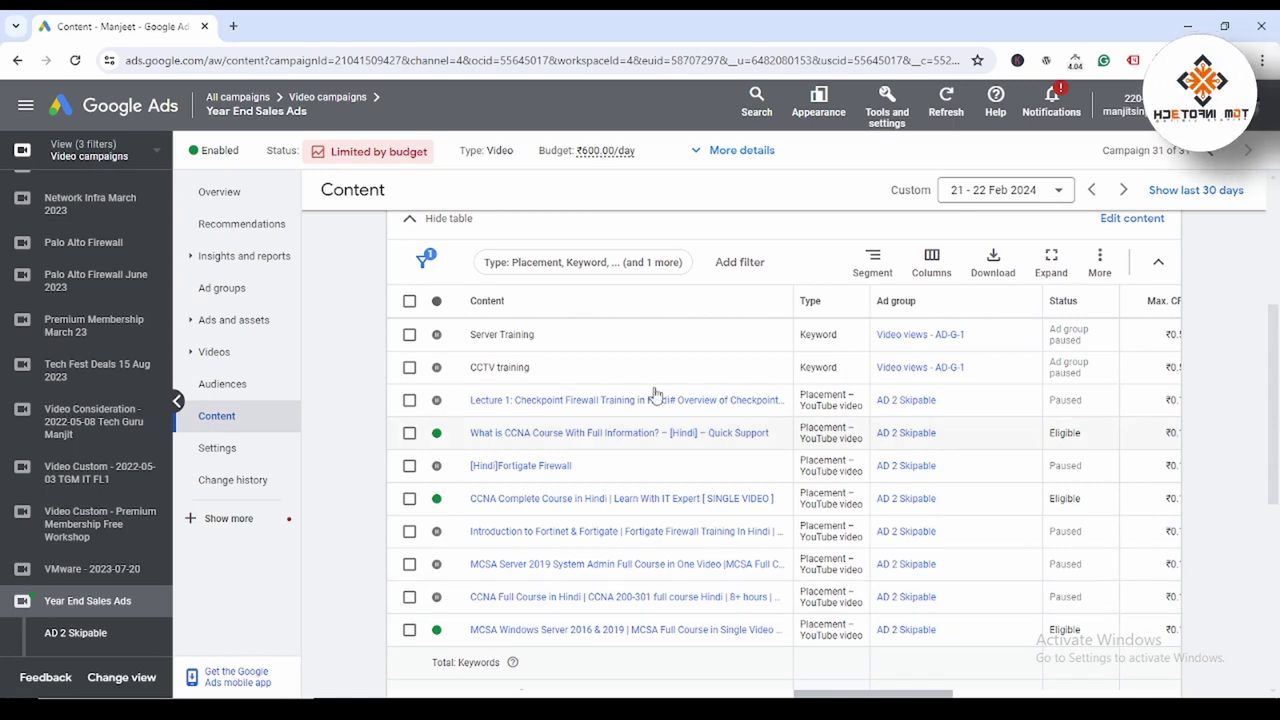
scroll(1140, 586, down, 3)
click(1122, 566)
scroll(703, 518, up, 3)
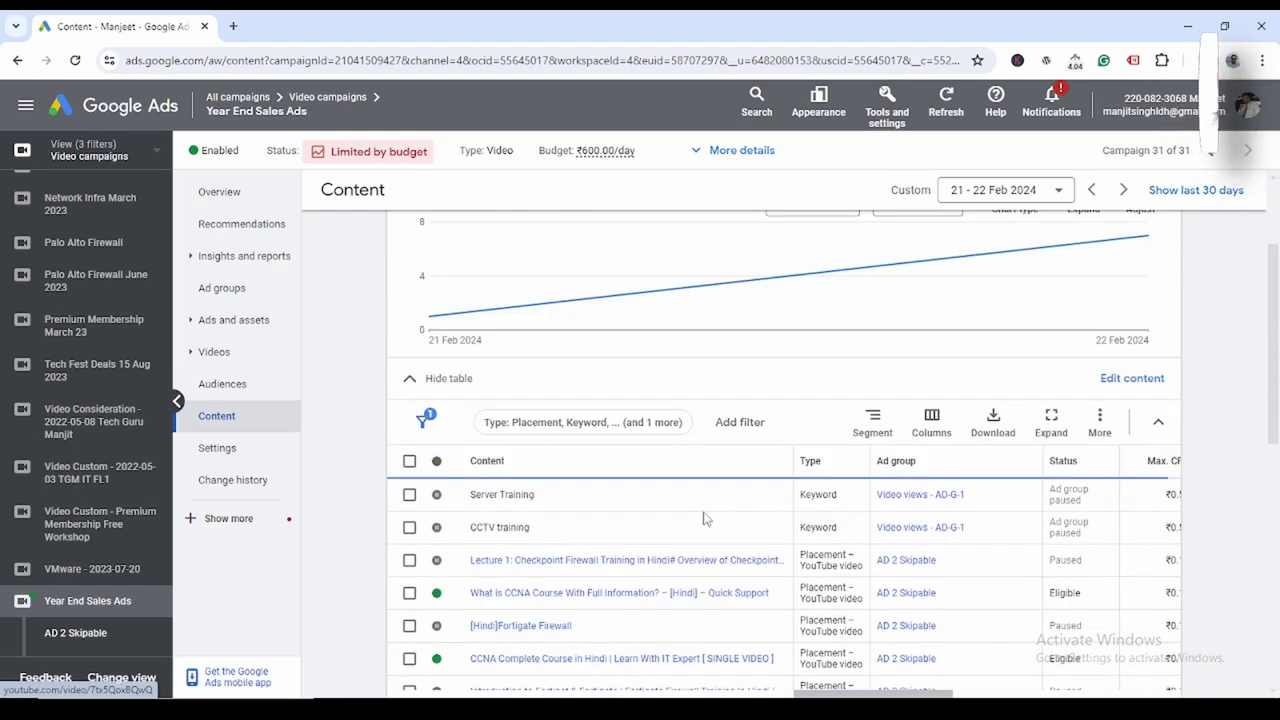
scroll(608, 540, down, 3)
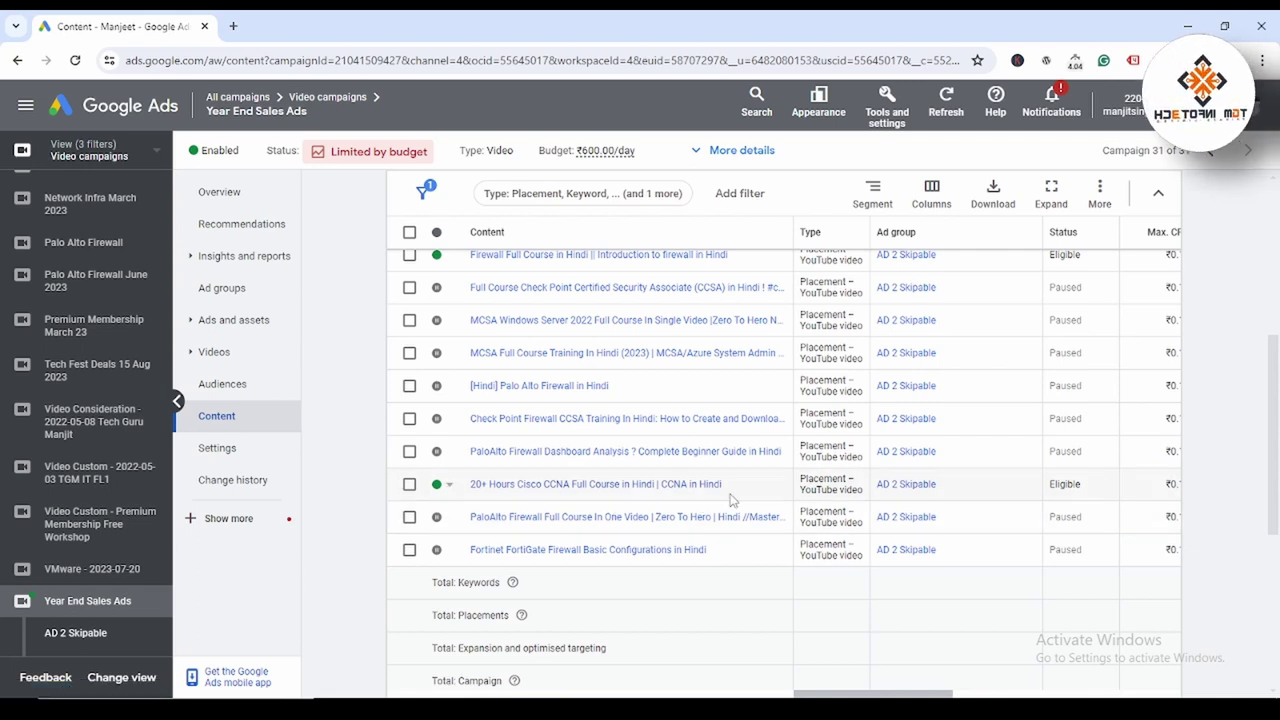
click(451, 489)
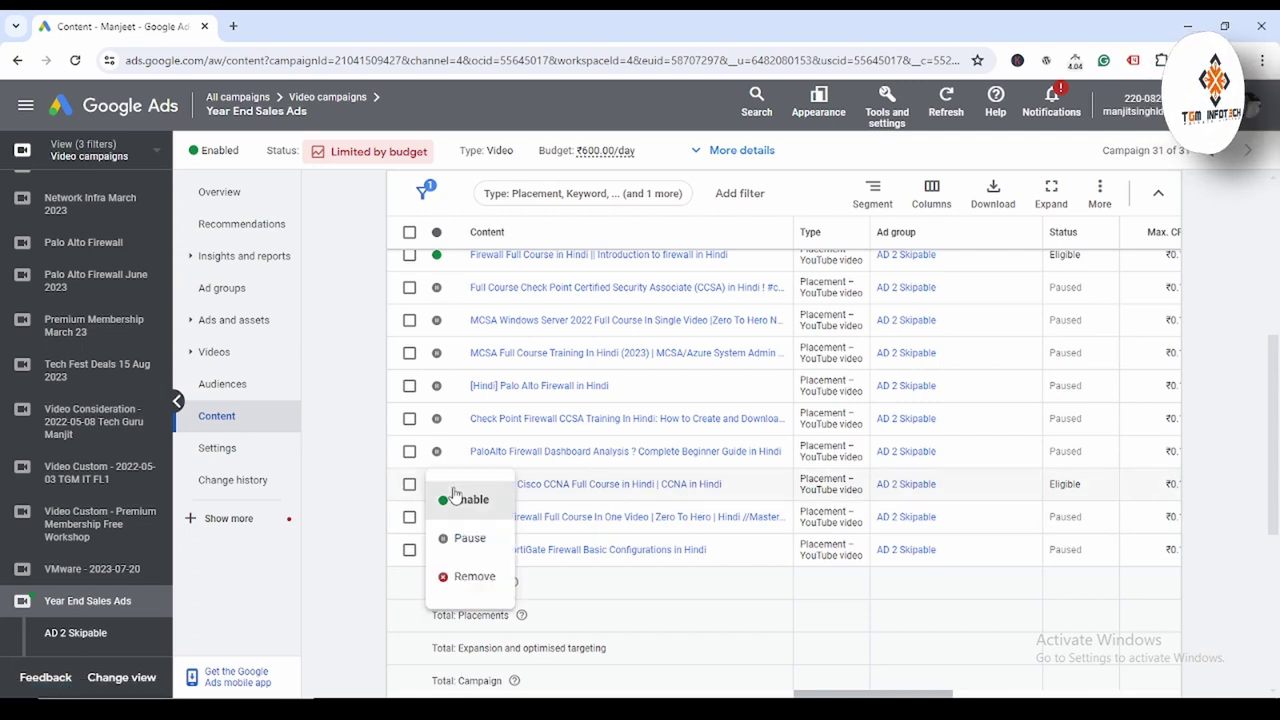
click(468, 538)
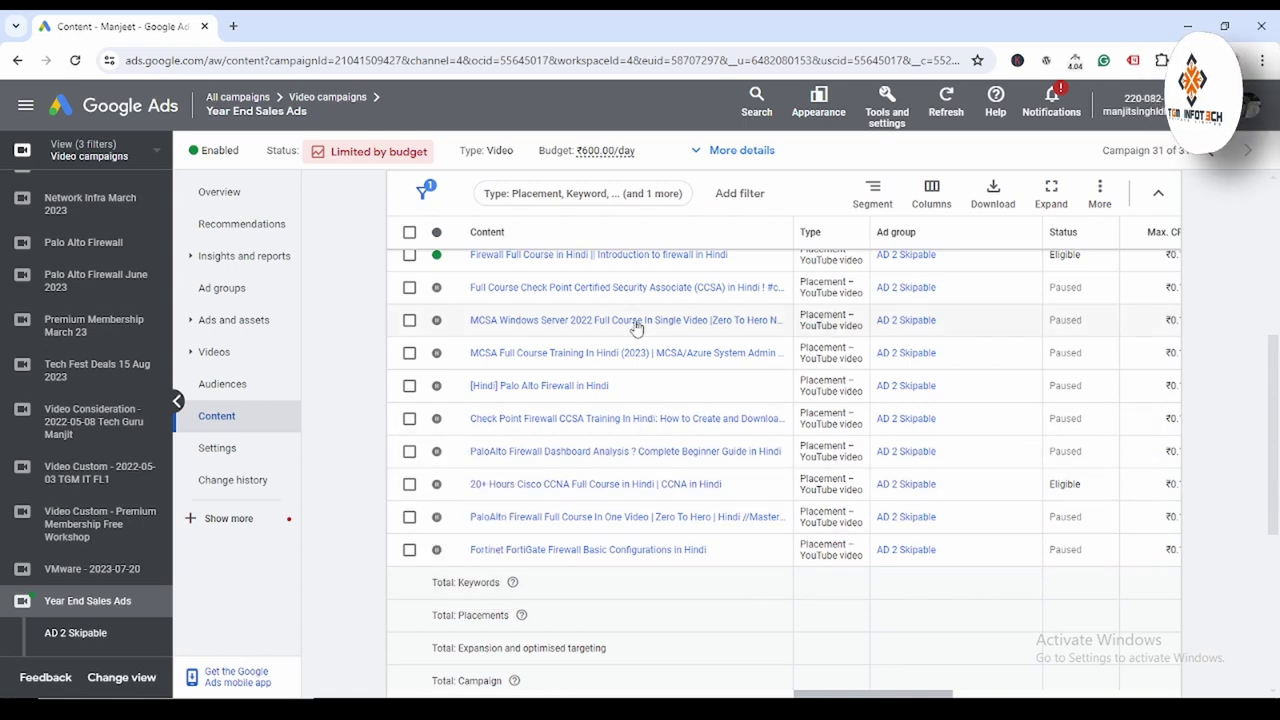
scroll(610, 503, up, 3)
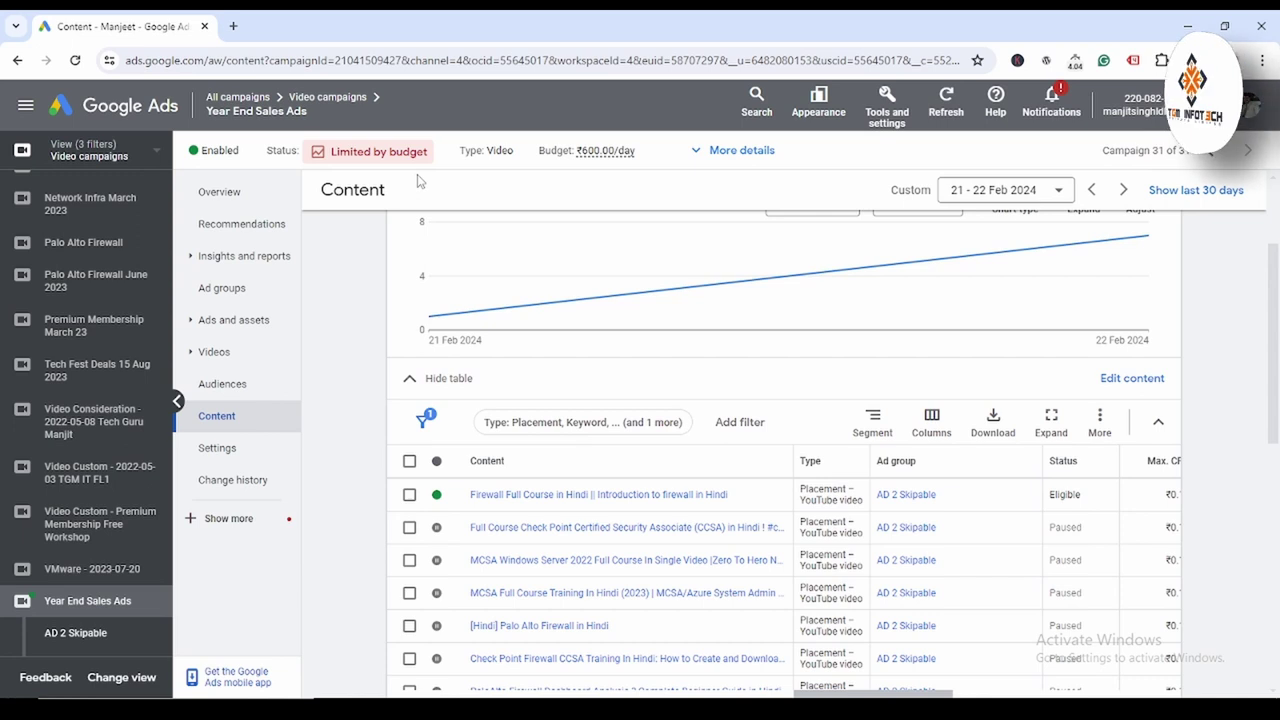
Step: Remove Pune and Delhi from the campaign's targeted locations, keeping only Mumbai, and save the change
click(217, 448)
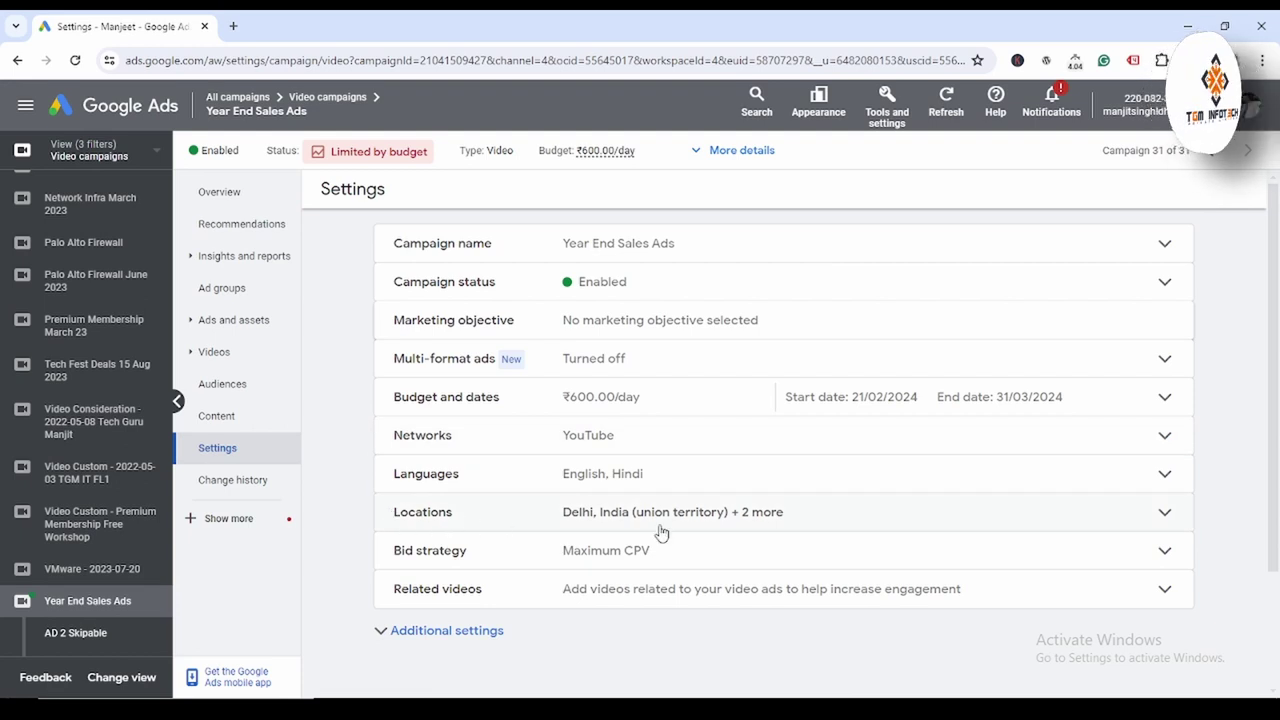
click(1165, 513)
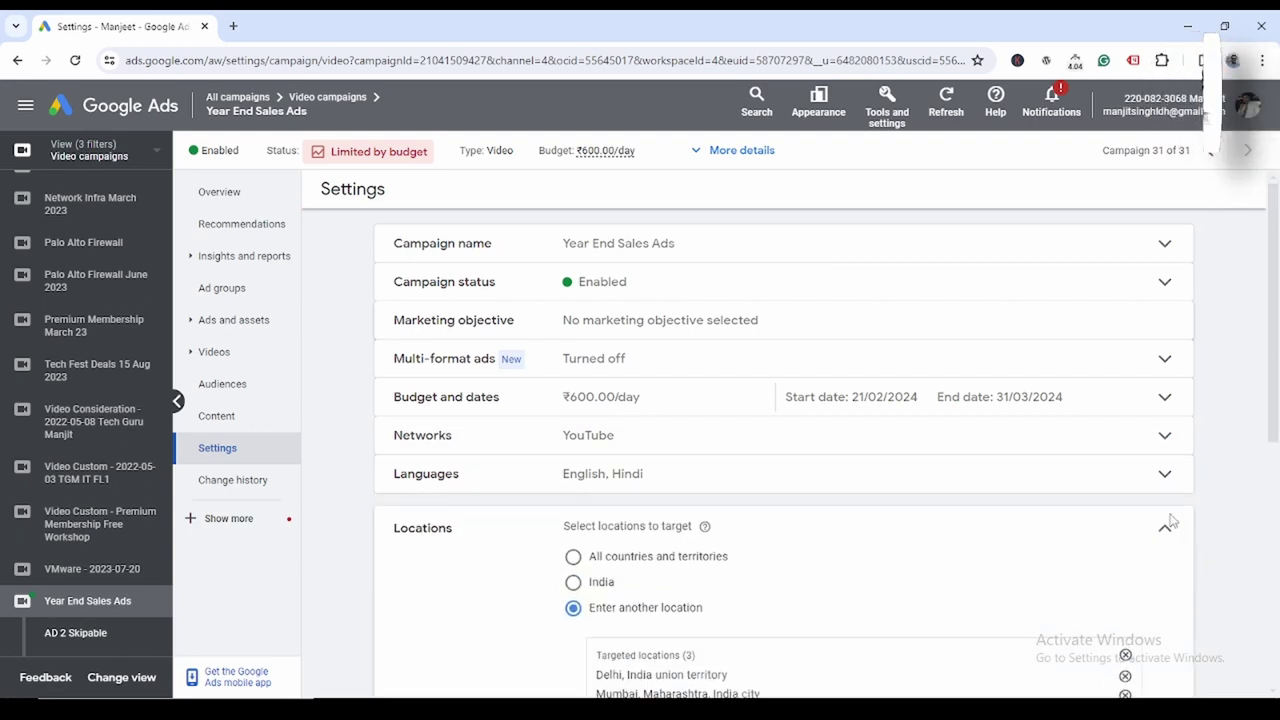
scroll(1168, 518, down, 3)
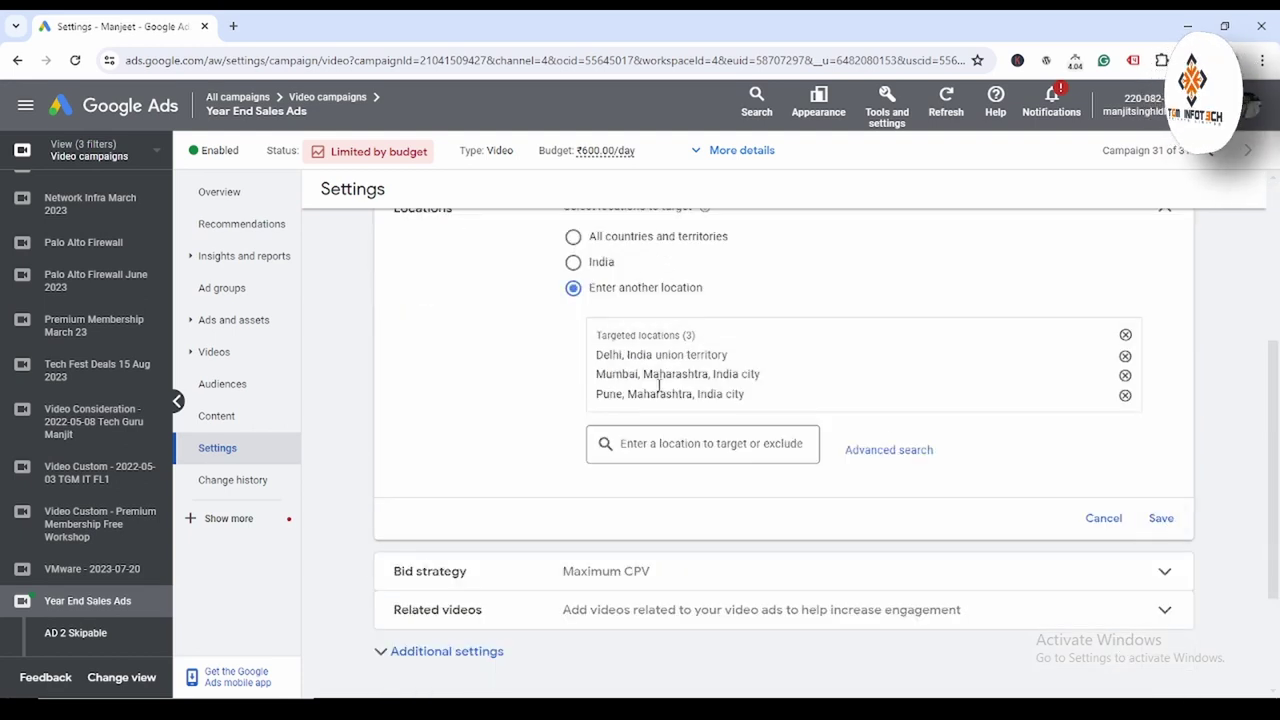
click(1125, 396)
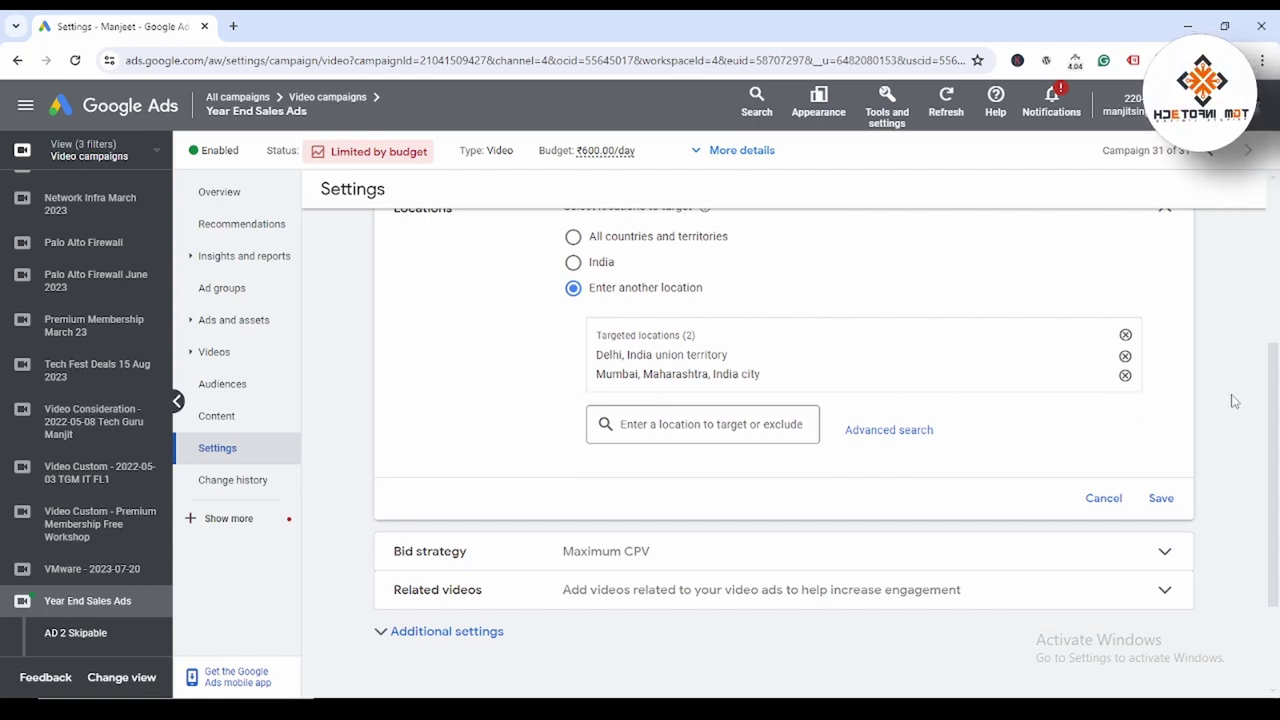
click(1125, 356)
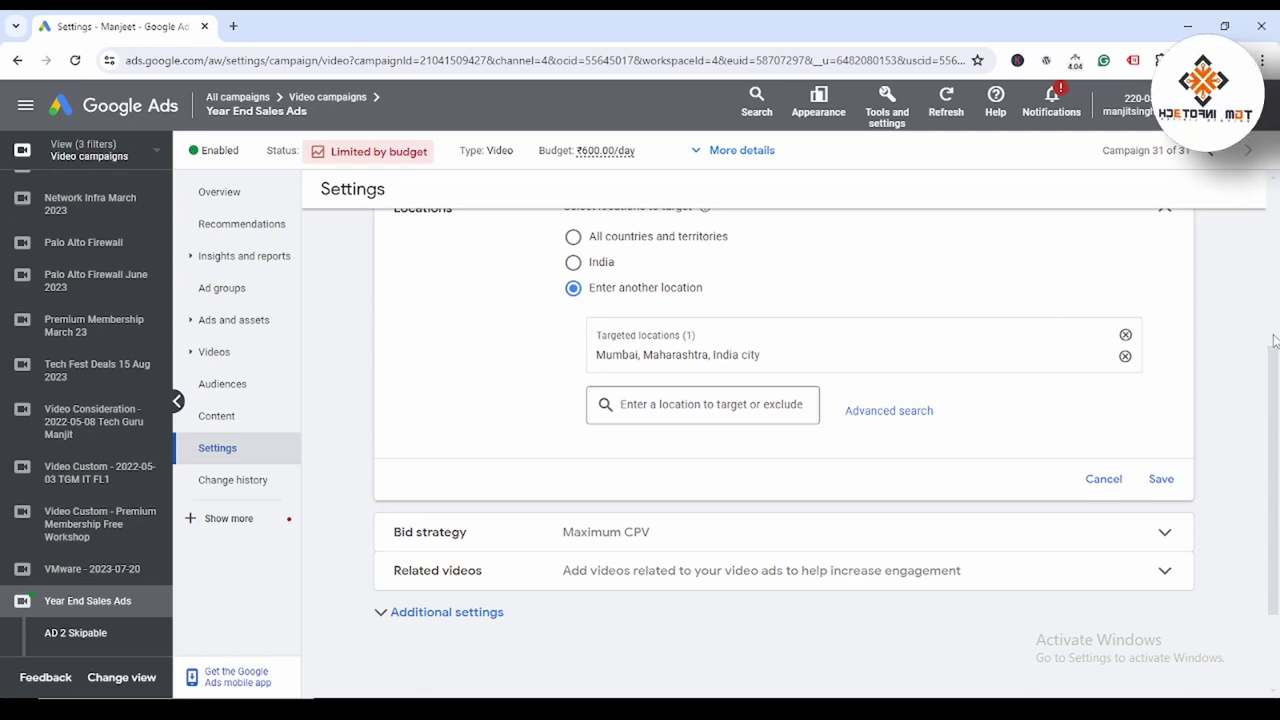
click(1161, 480)
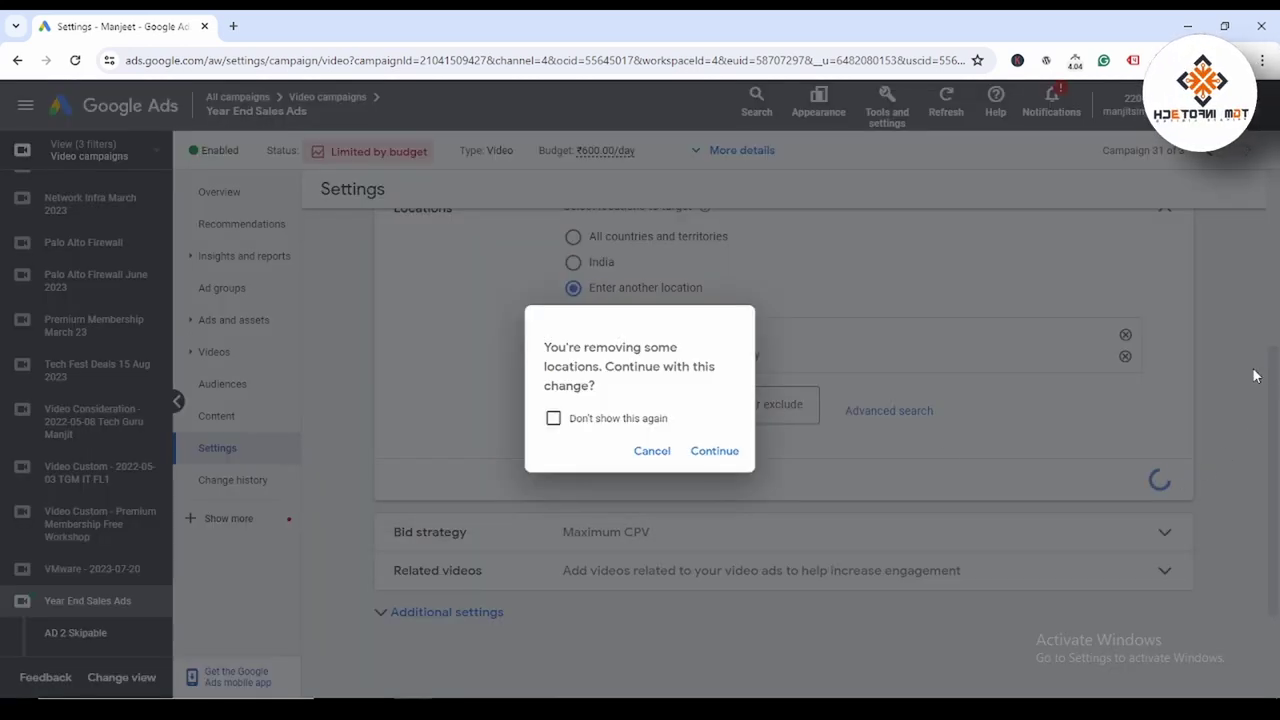
click(718, 453)
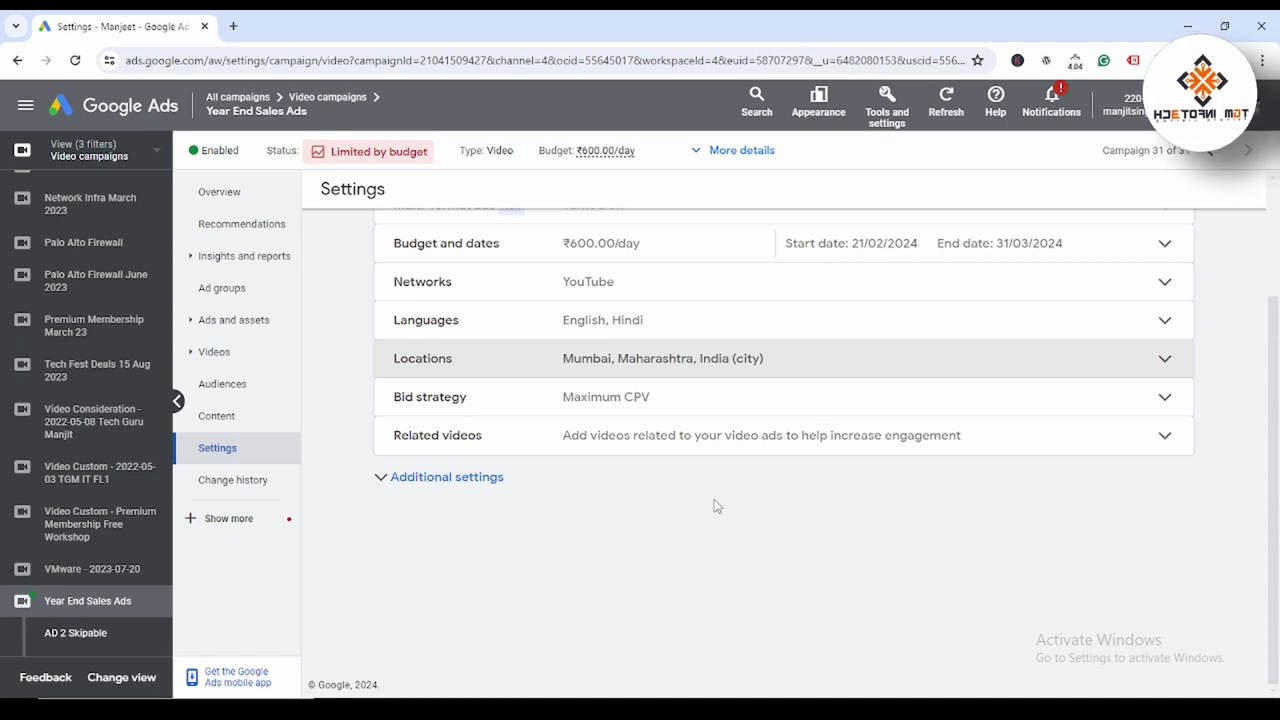
Step: Reload the campaign settings page to check the campaign's status
click(565, 52)
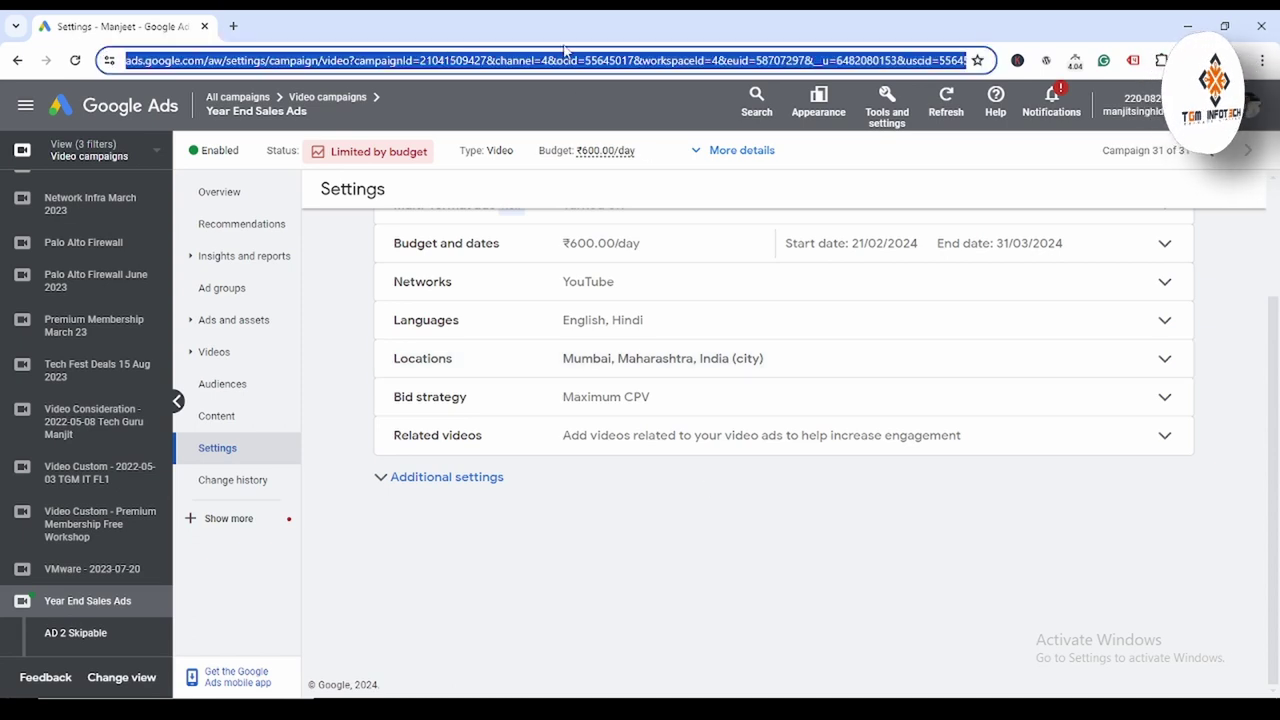
key(Return)
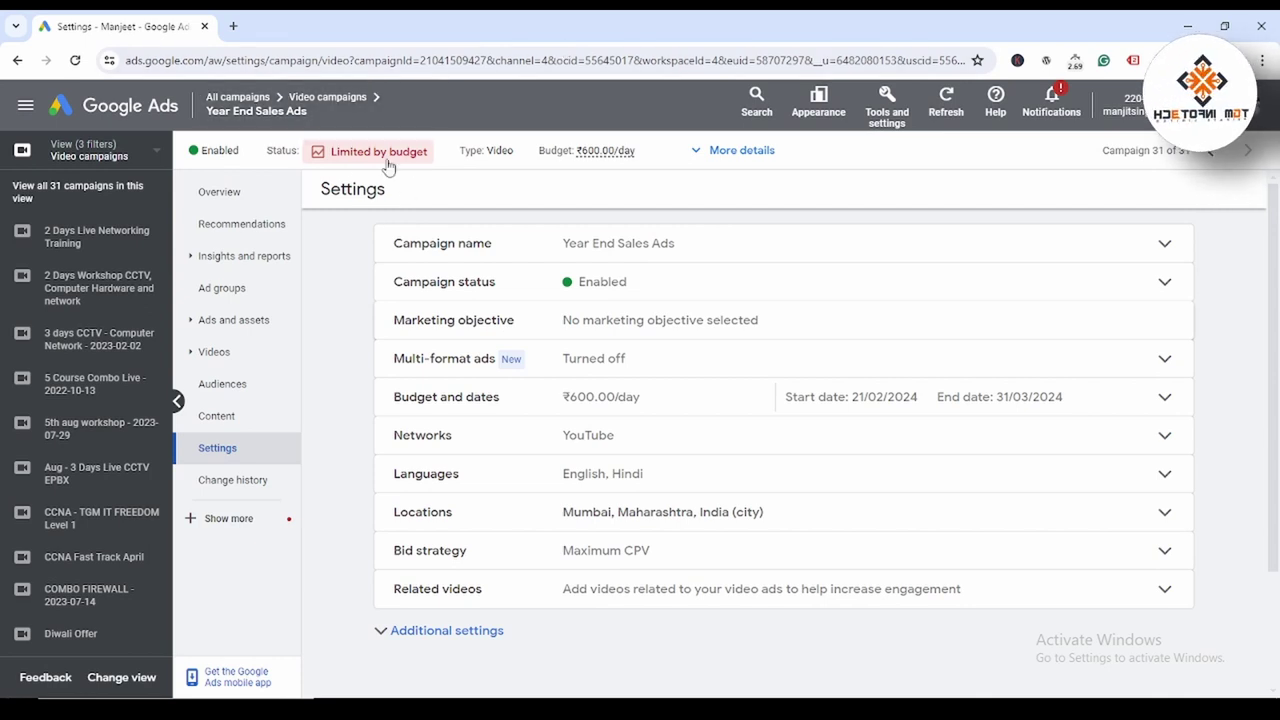
click(436, 62)
key(Return)
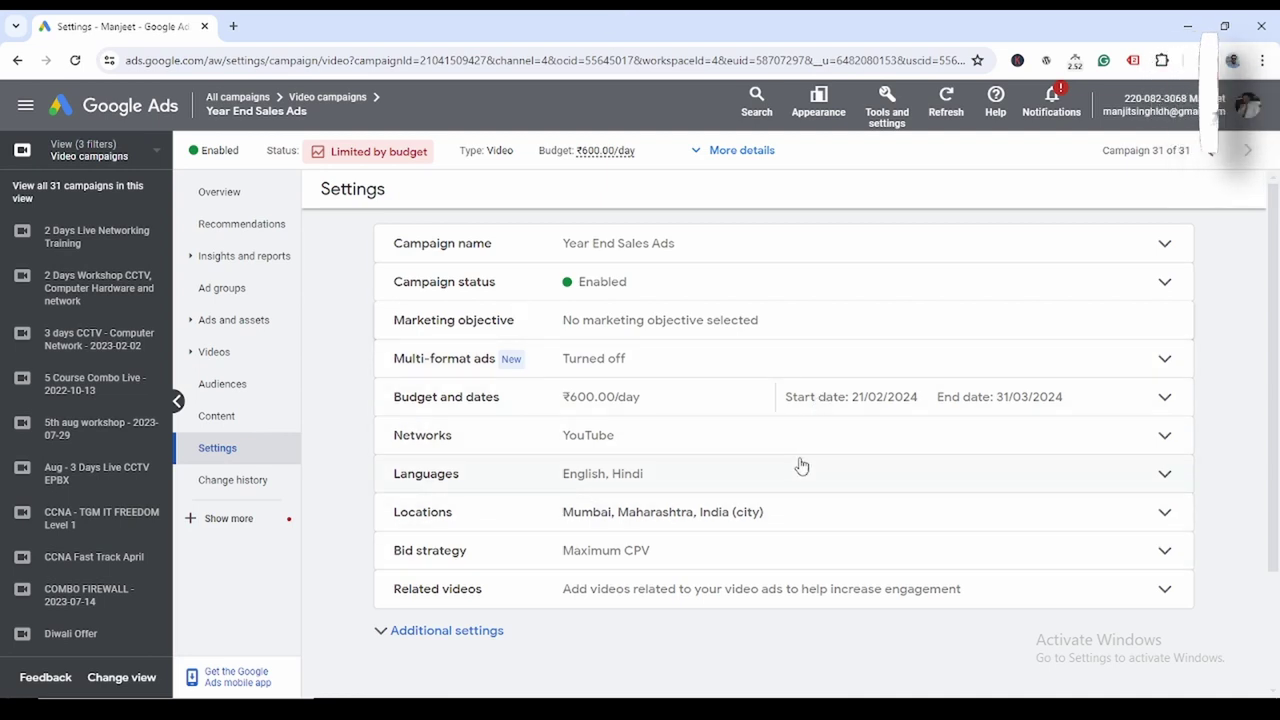
Step: Add the city of Jodhpur, Rajasthan, India to the campaign's targeted locations using the advanced location search
click(1162, 513)
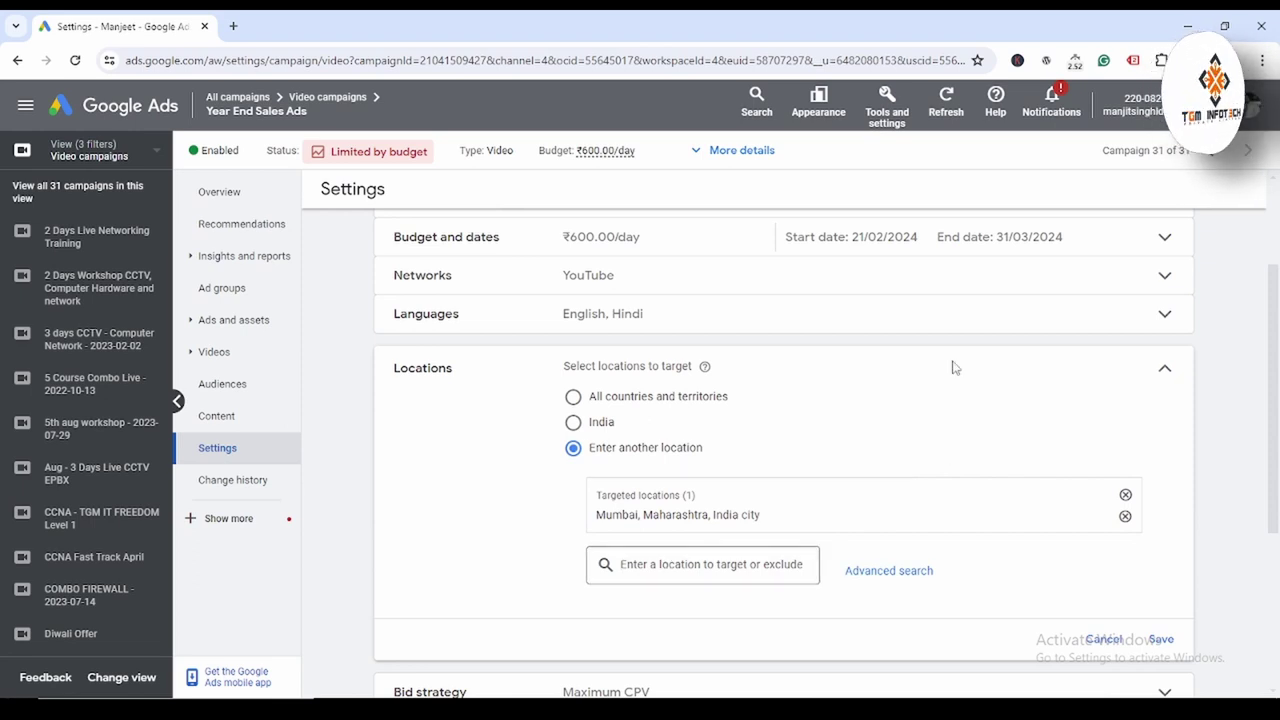
click(903, 570)
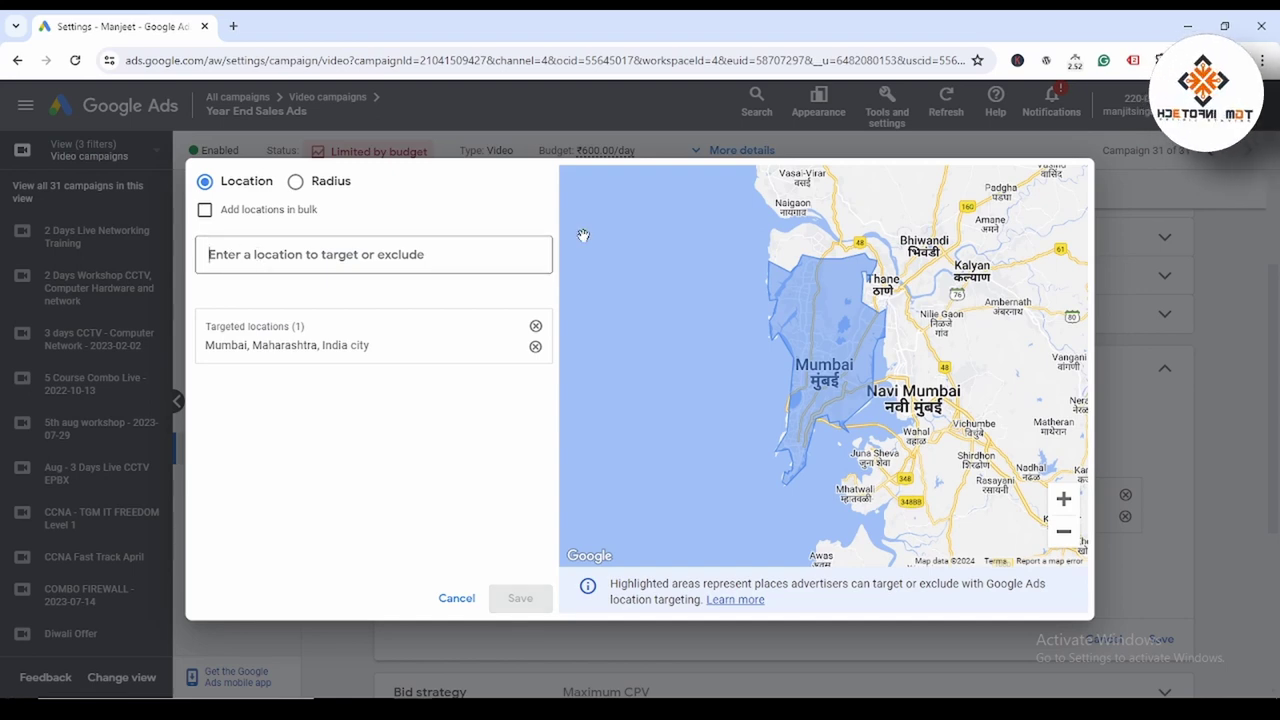
text(jodhpur)
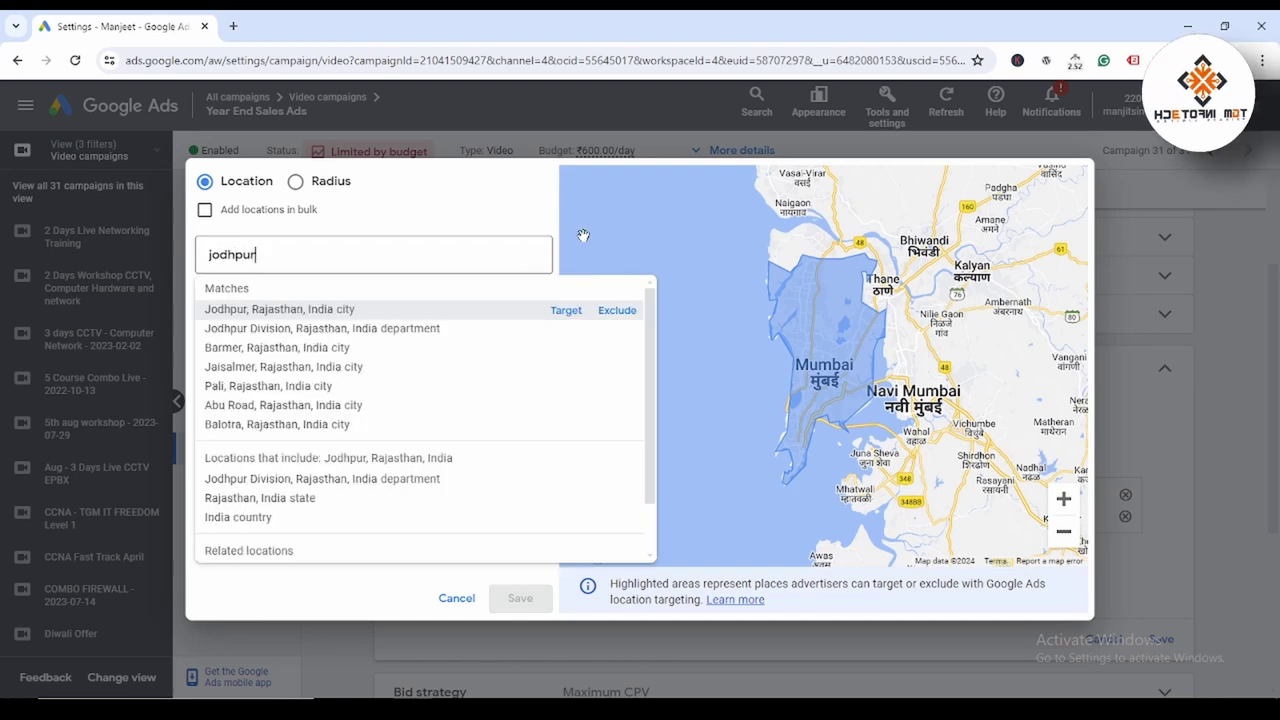
click(565, 310)
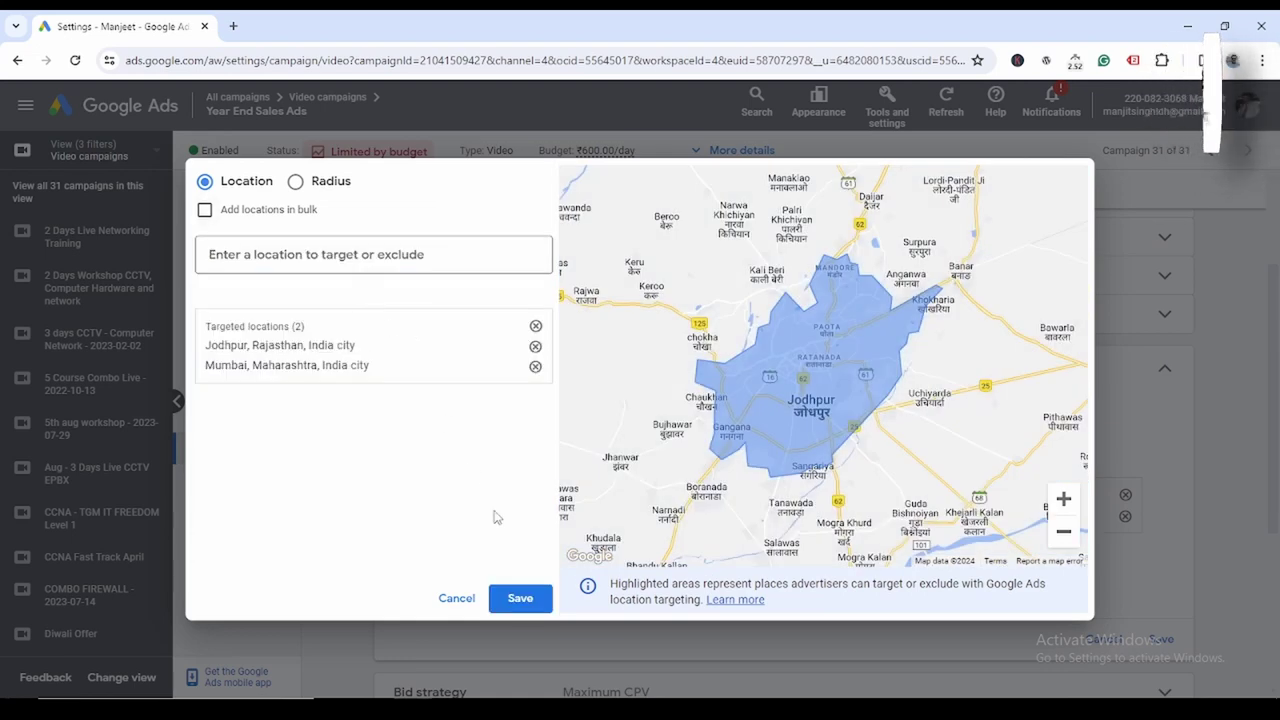
click(530, 599)
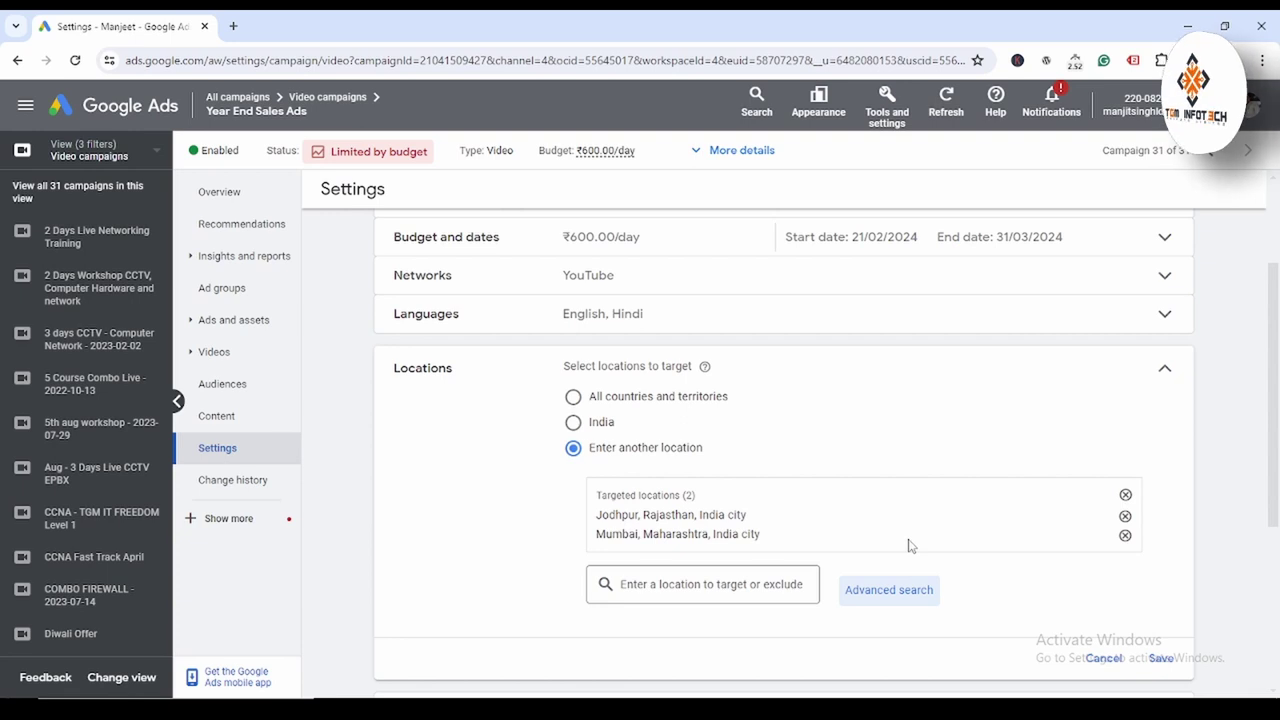
Step: Remove Mumbai from the campaign's targeted locations, save the change with only Jodhpur targeted, and reload the campaign settings page
click(1125, 537)
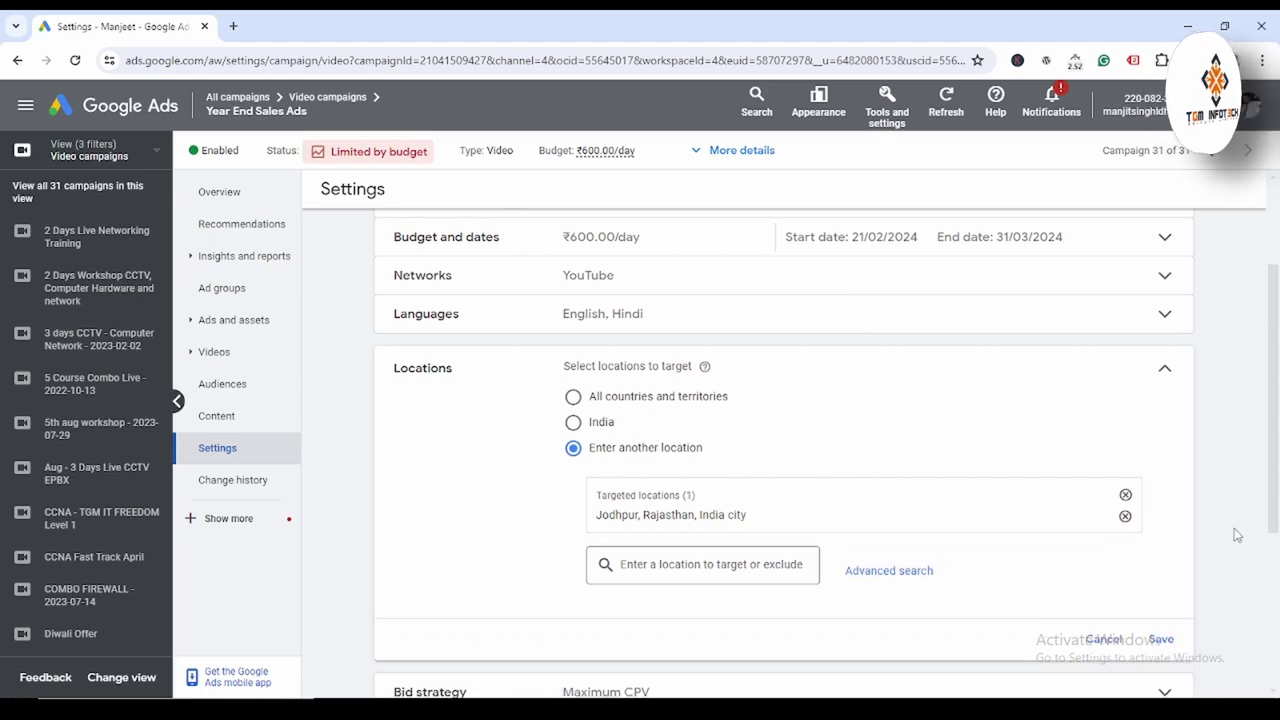
click(1161, 639)
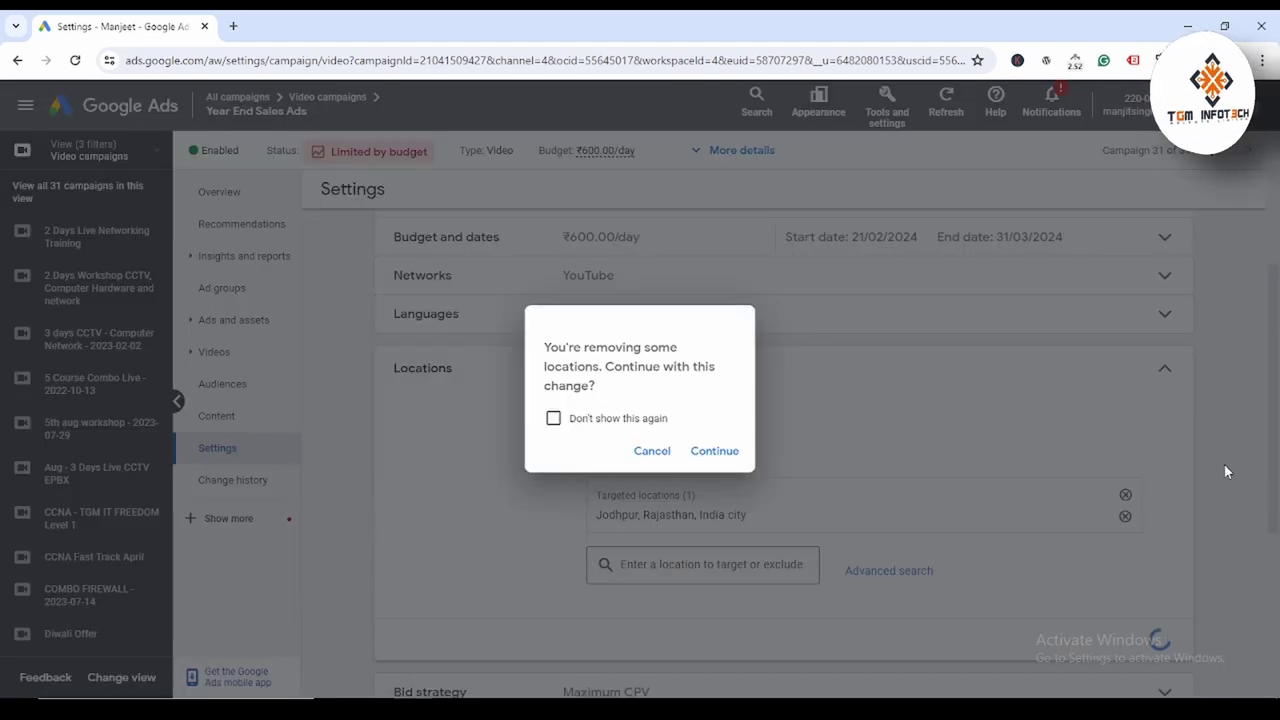
click(714, 451)
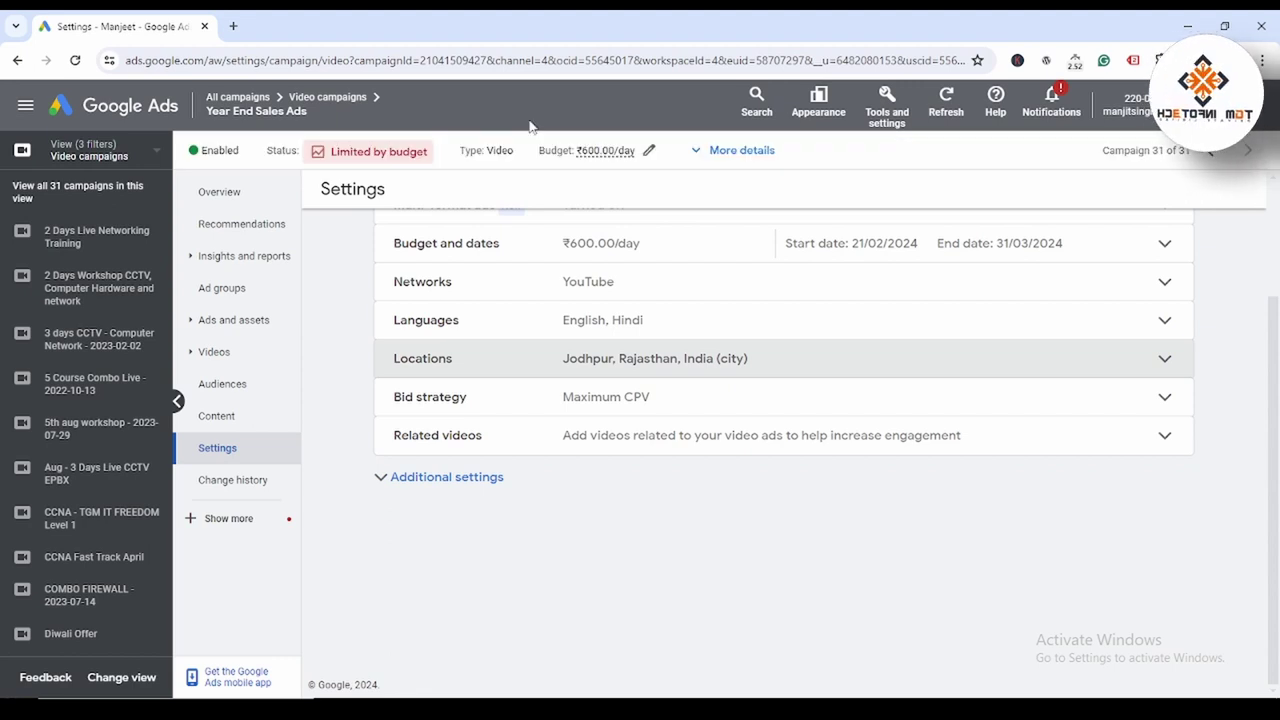
click(486, 60)
key(Return)
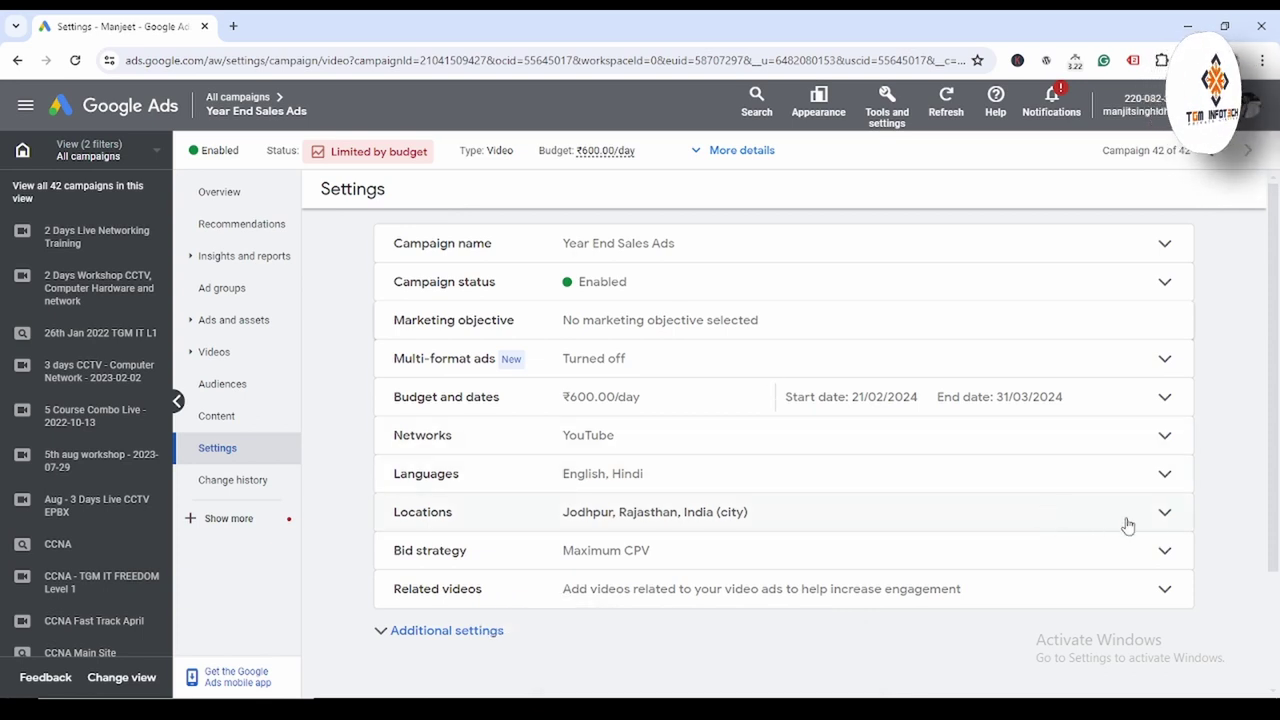
Step: Add the Indian cities of Delhi, Mumbai and Pune to the campaign's targeted locations using the advanced location search
click(1157, 513)
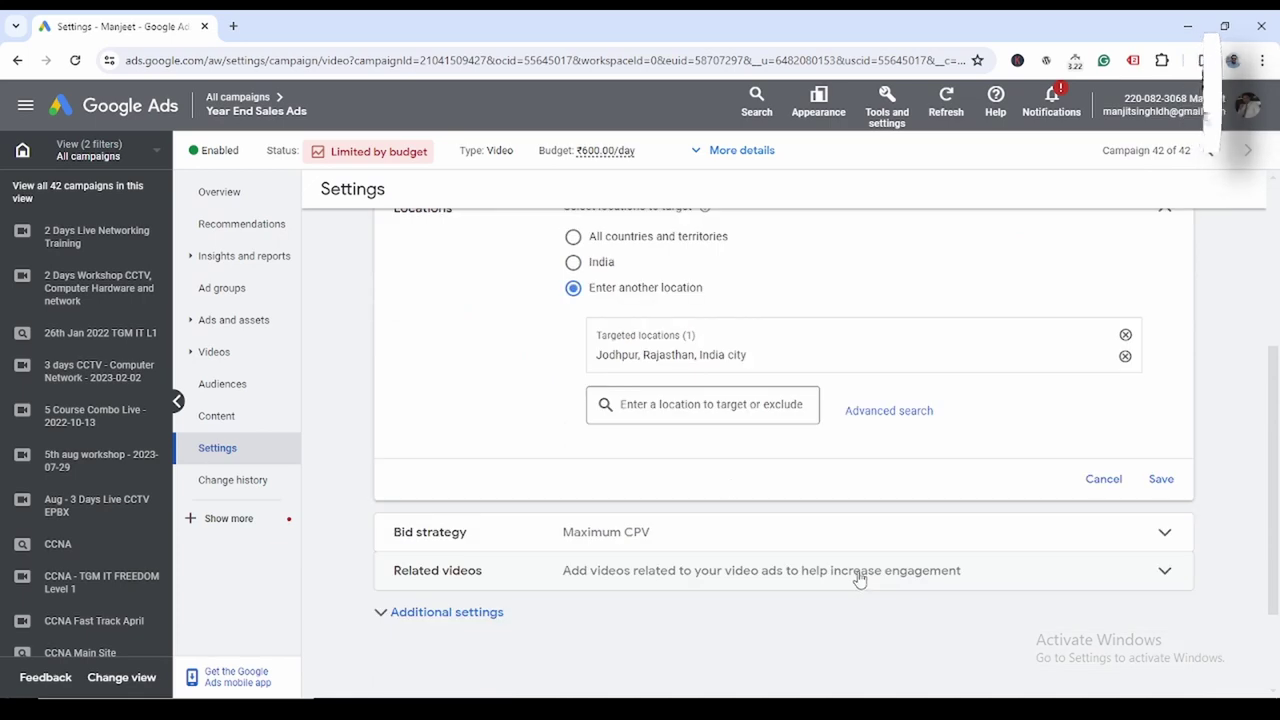
click(890, 412)
click(289, 263)
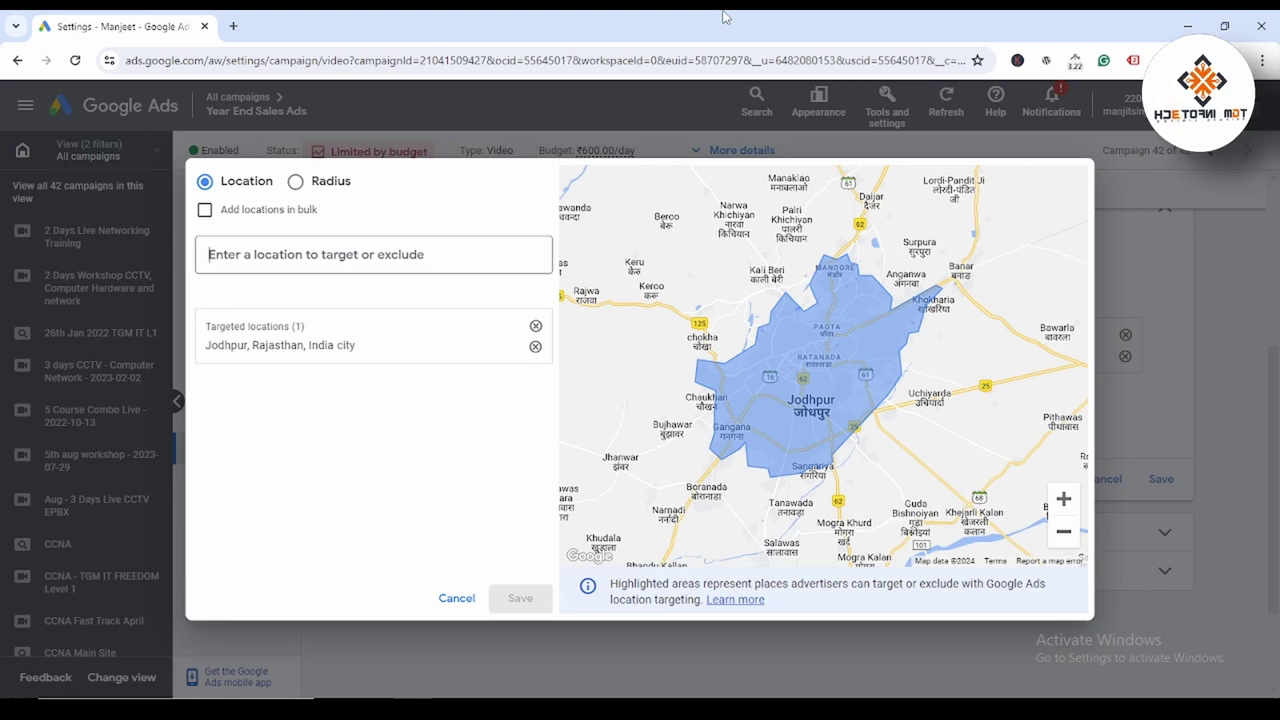
text(delhi)
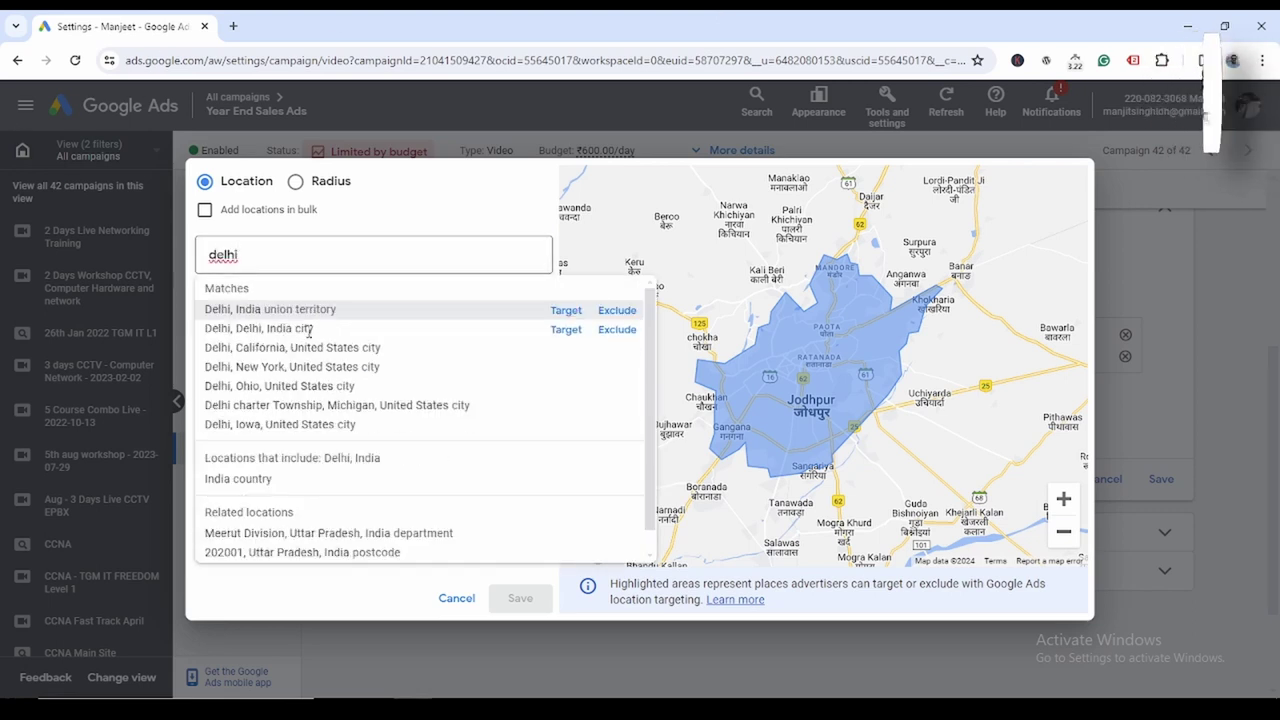
click(566, 329)
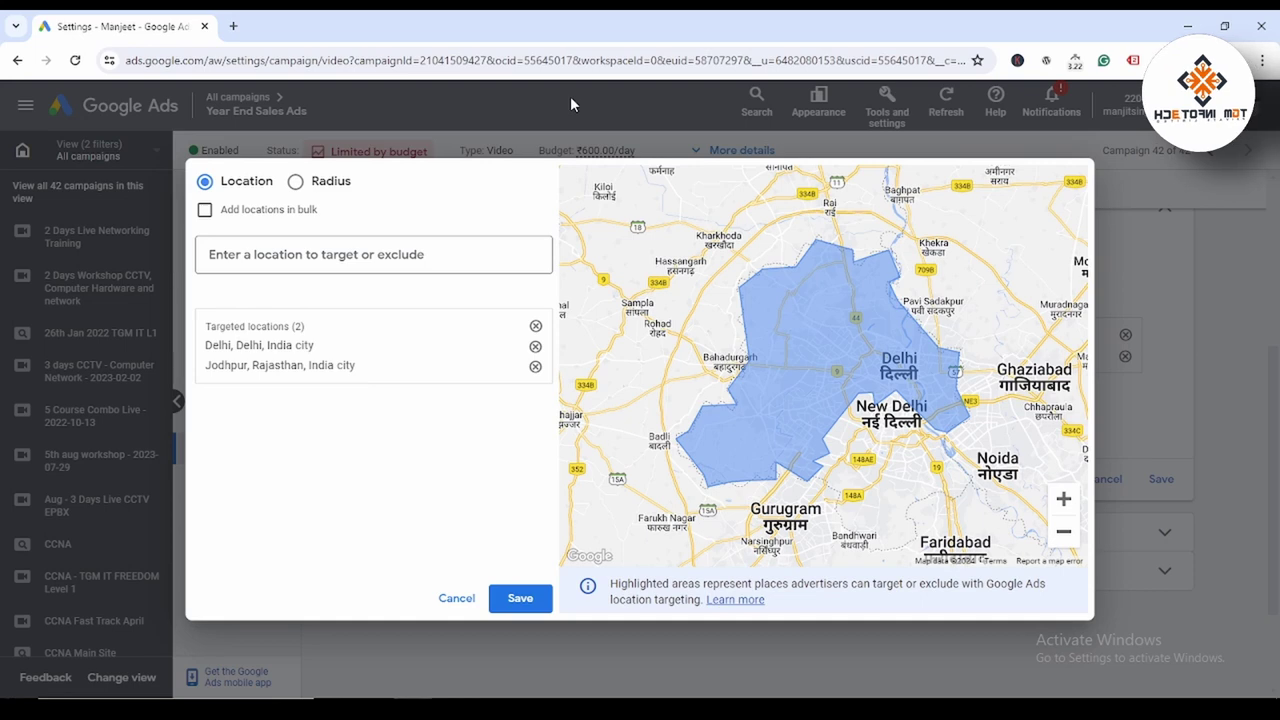
text(mumb)
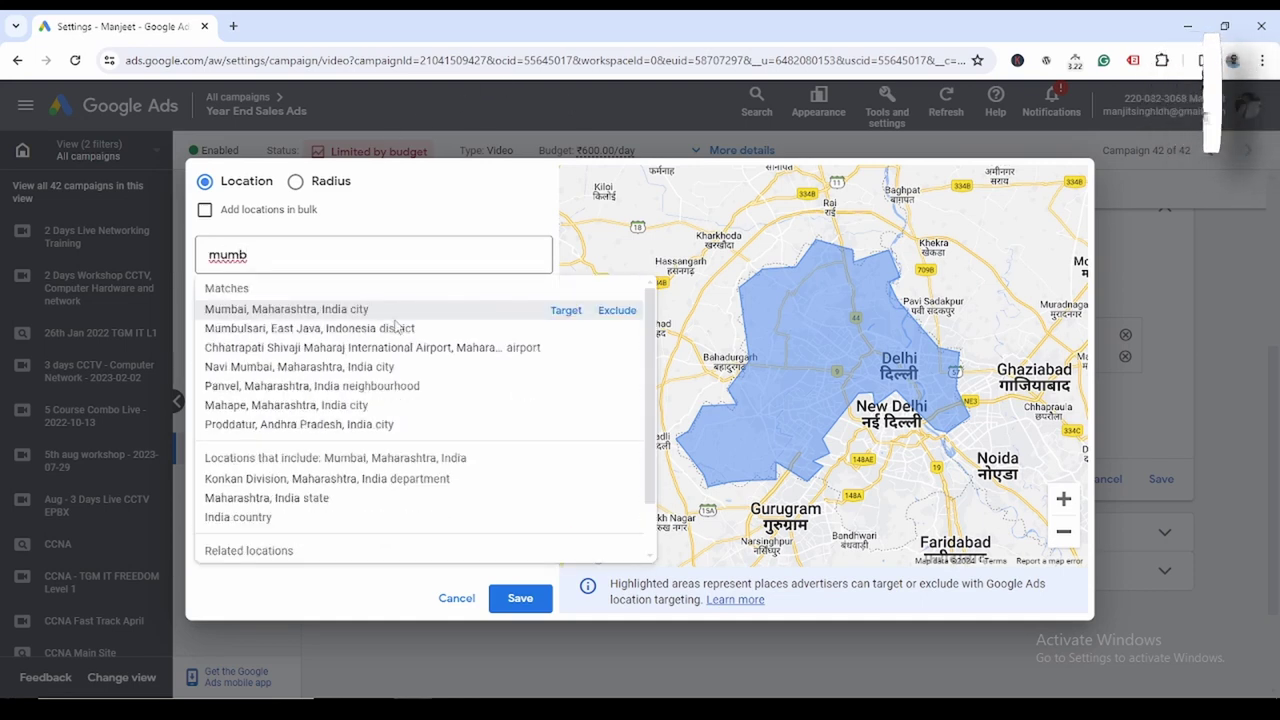
click(566, 311)
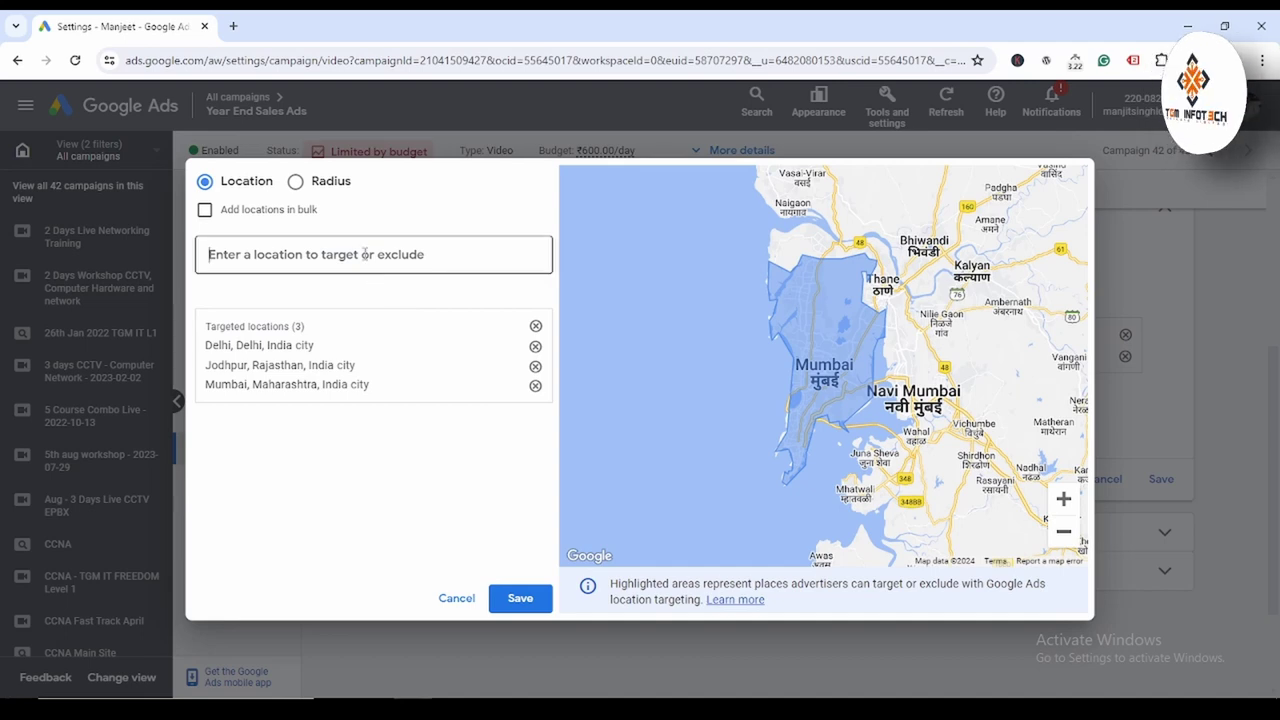
text(pune)
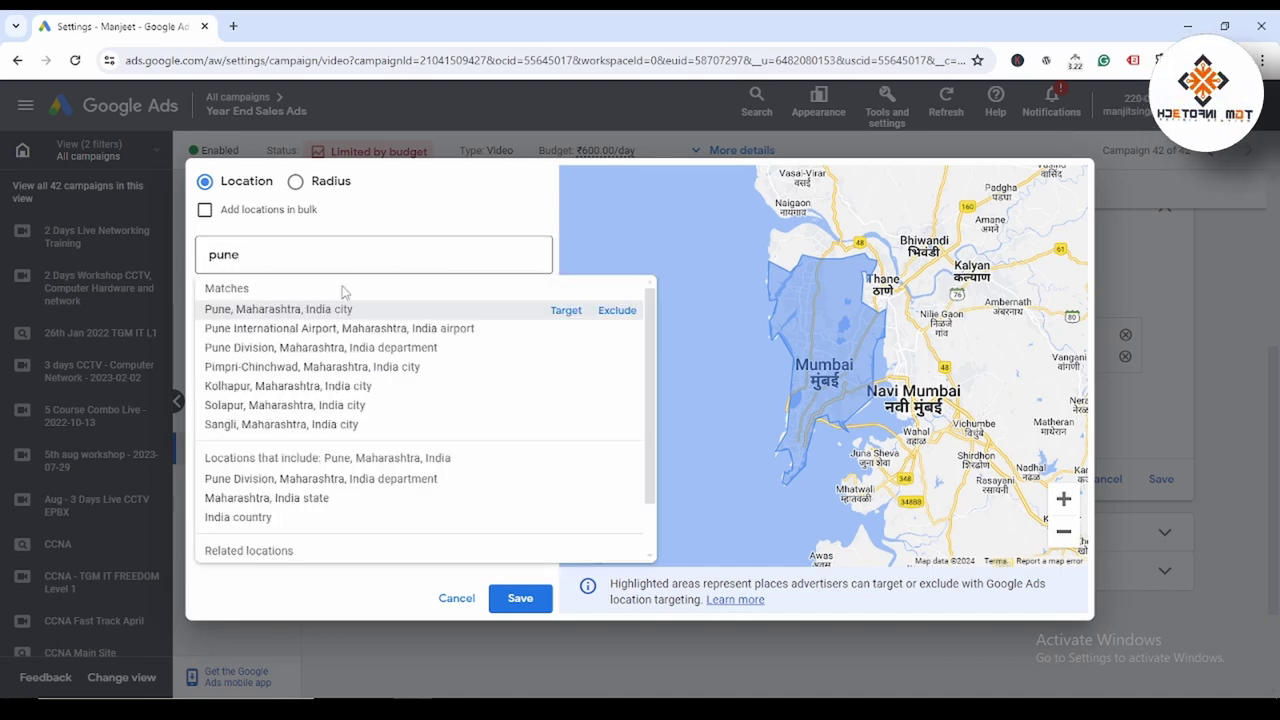
click(566, 310)
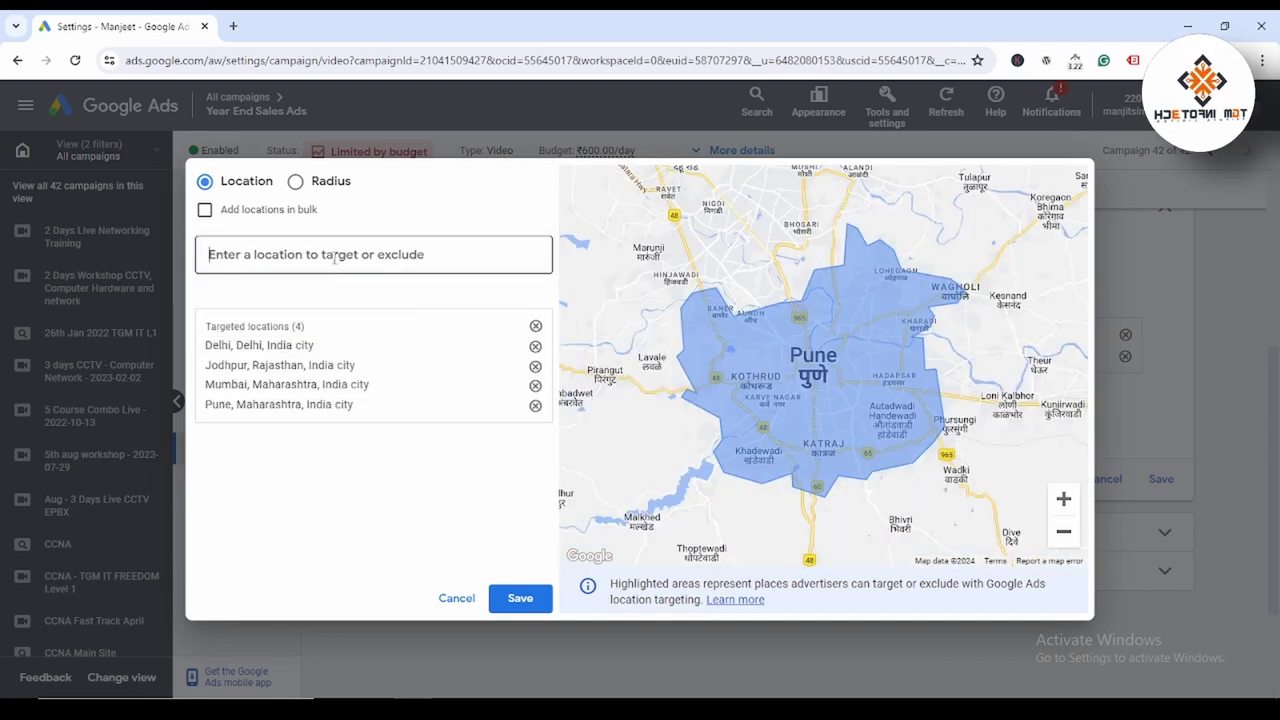
Step: Add the cities of Jaipur, Rajasthan and Indore, Madhya Pradesh as targeted locations and save the campaign's location settings
text(jaipur)
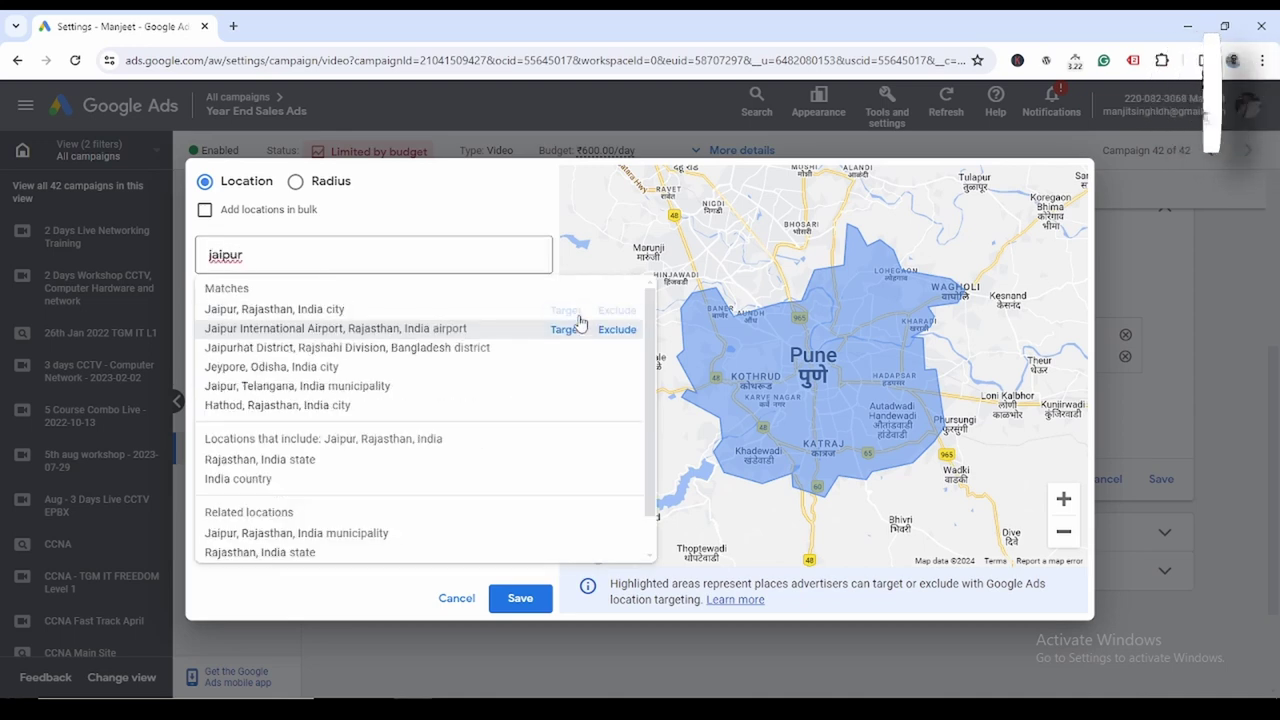
click(566, 311)
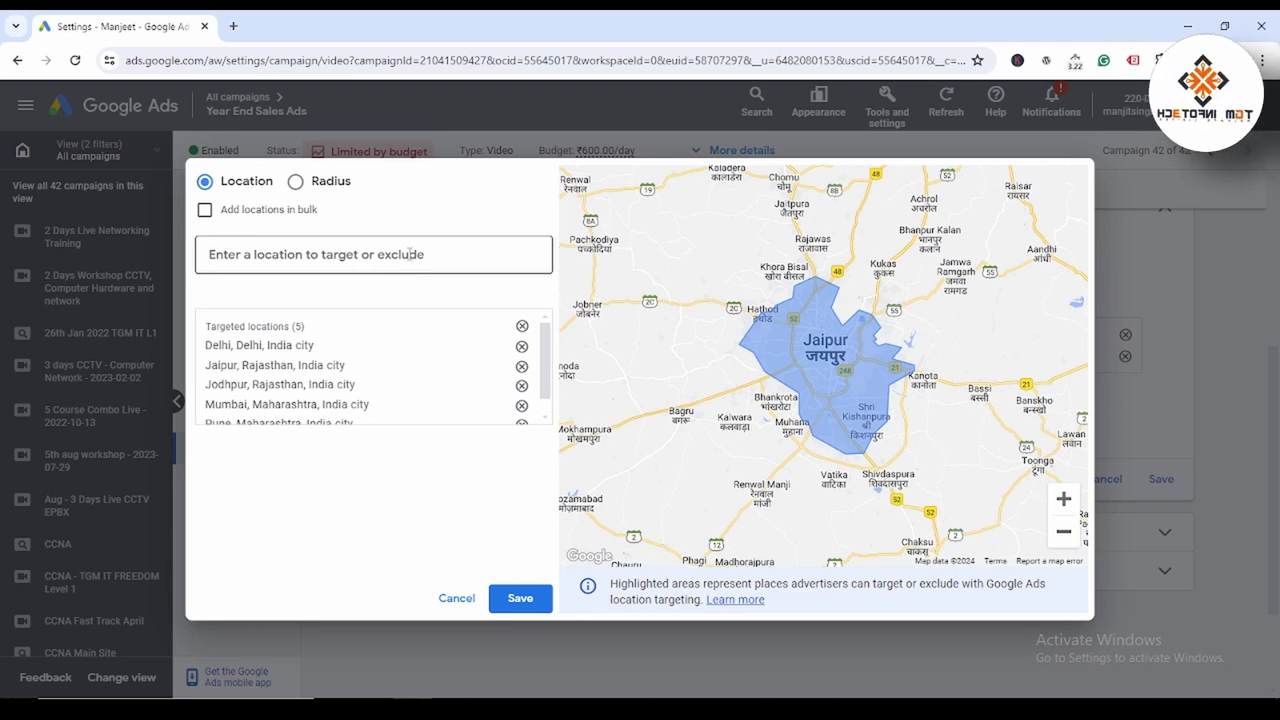
text(indore)
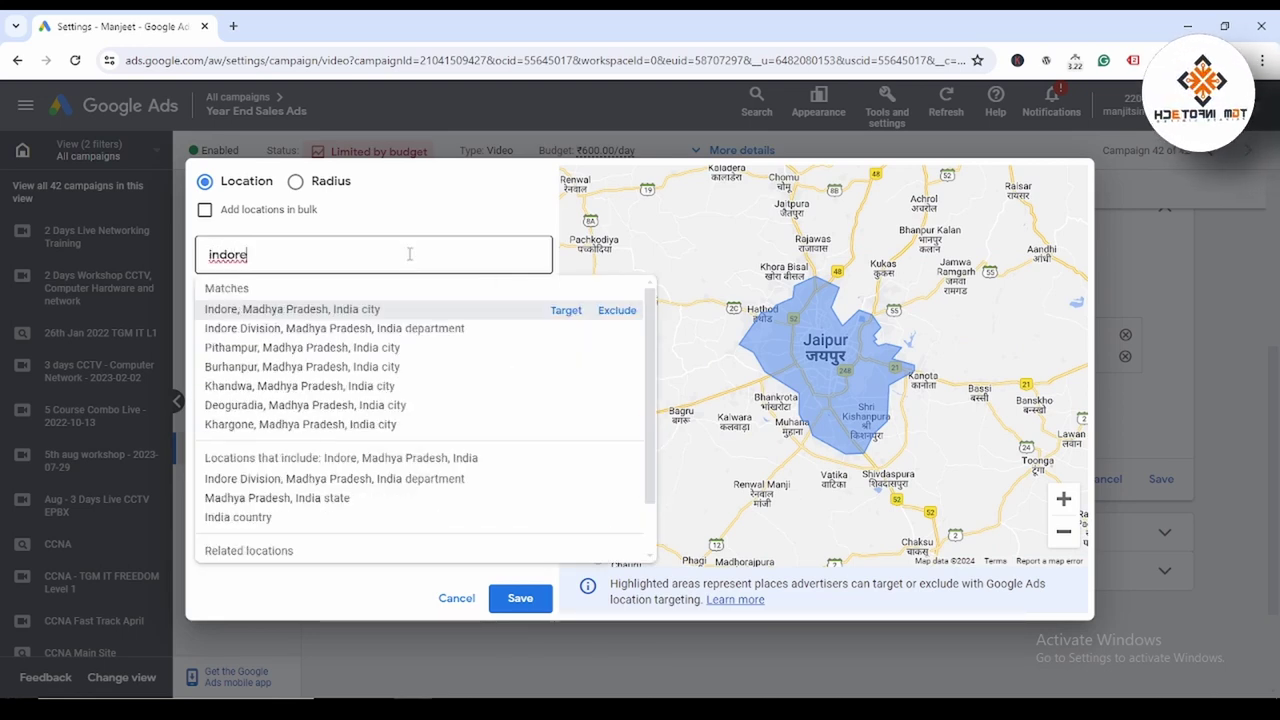
click(566, 311)
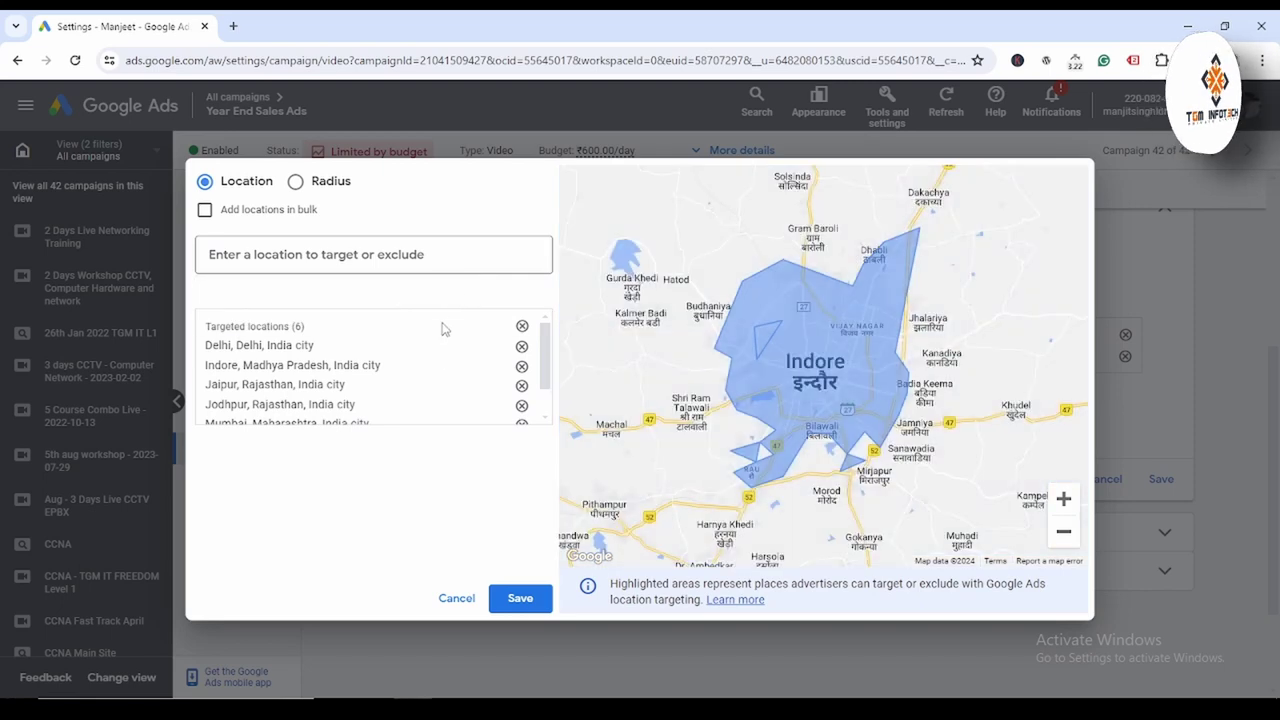
scroll(457, 390, down, 2)
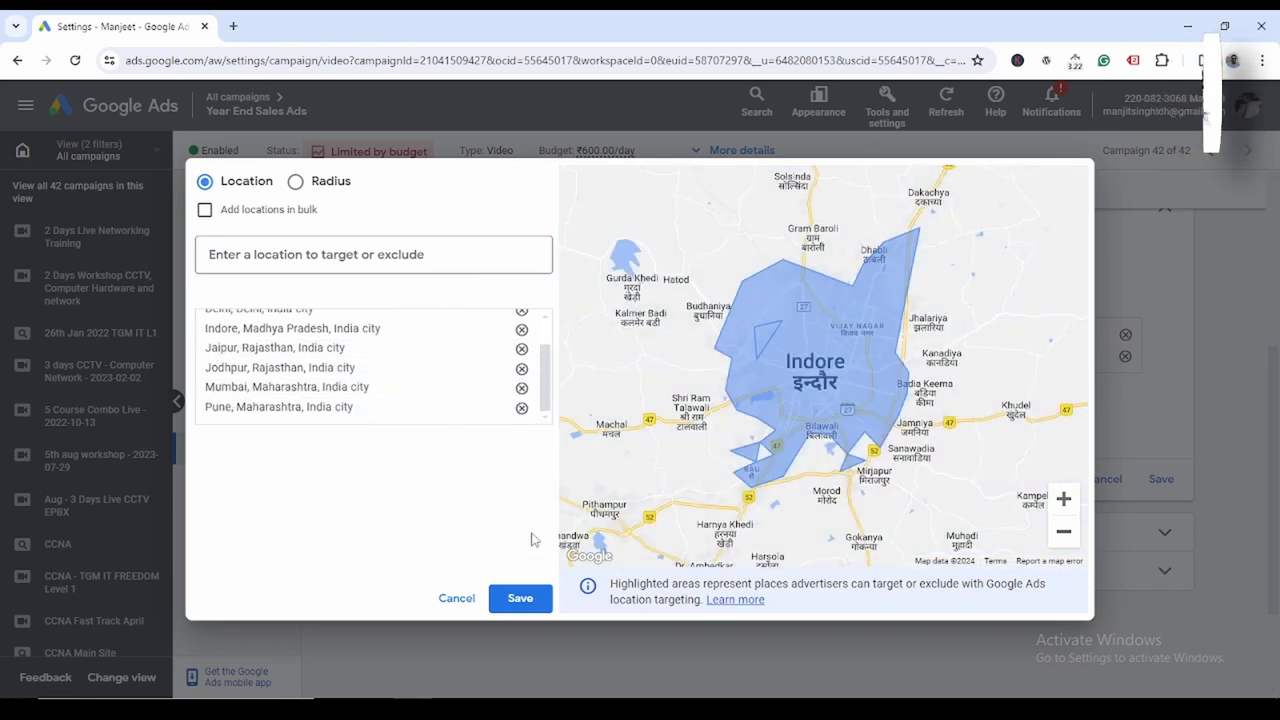
click(536, 605)
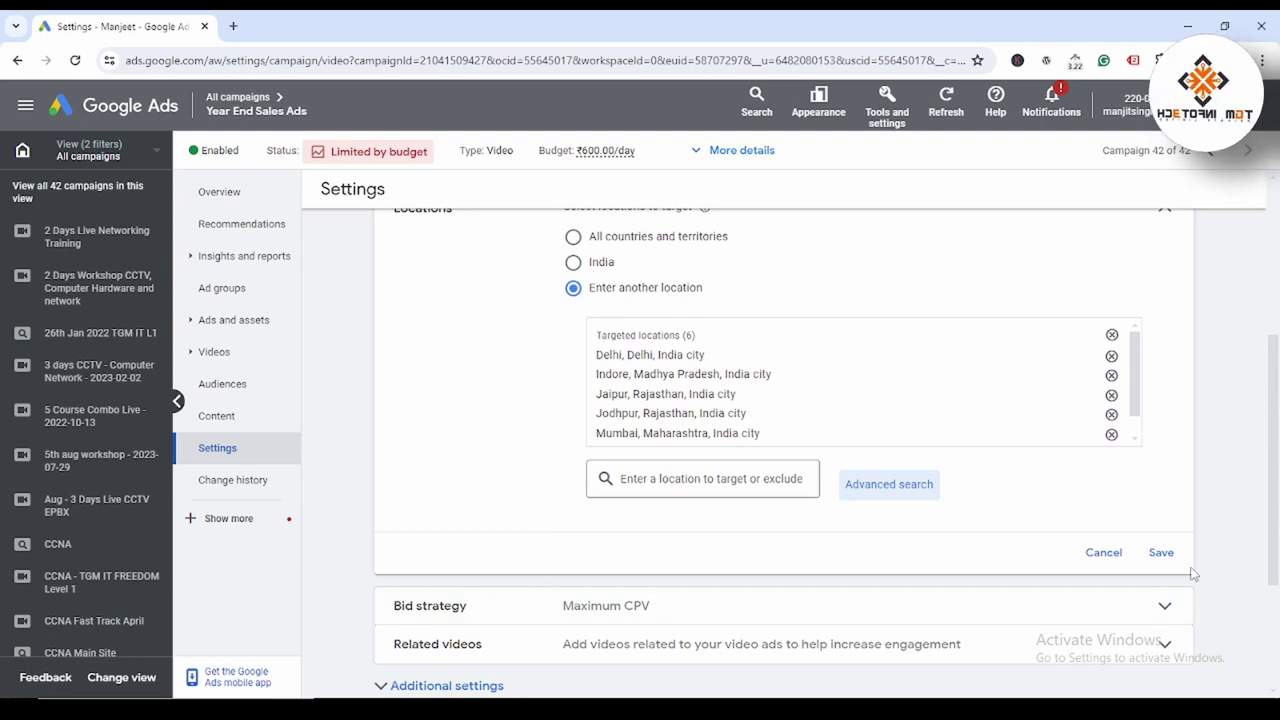
click(1161, 552)
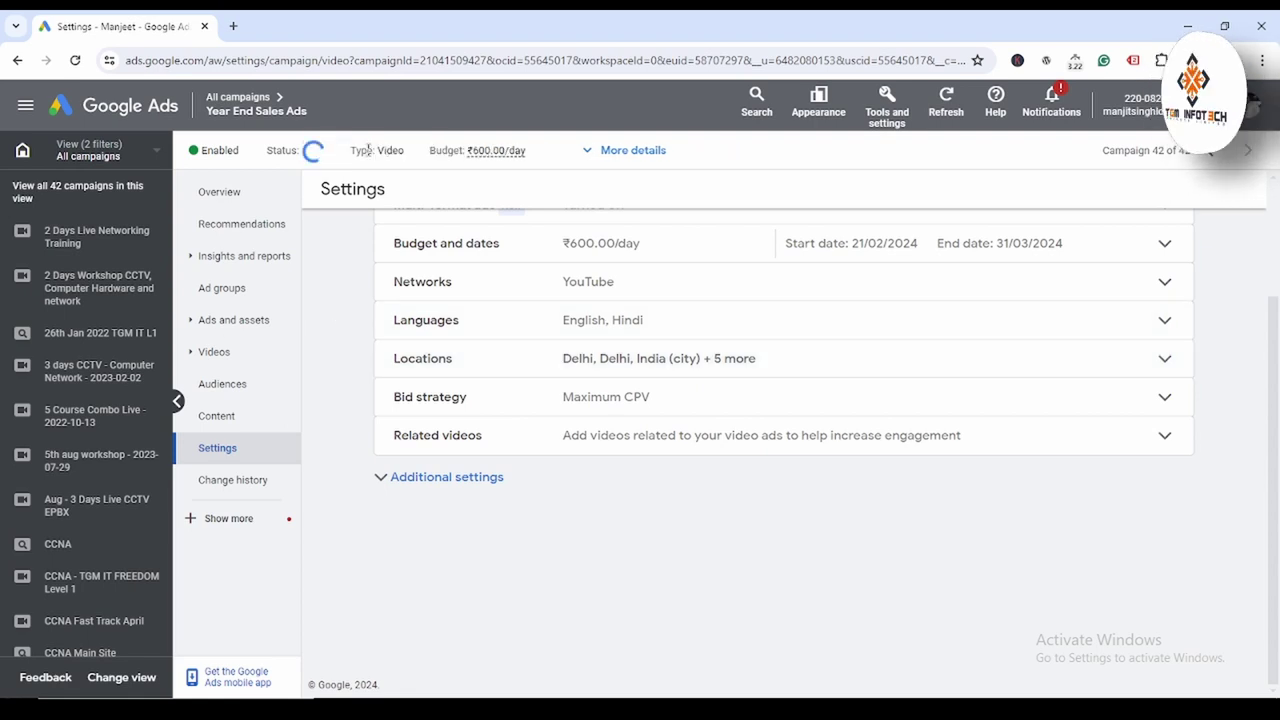
Step: Raise the Year End Sales Ads campaign's daily budget to the recommended ₹2,100.00 and apply it
click(366, 152)
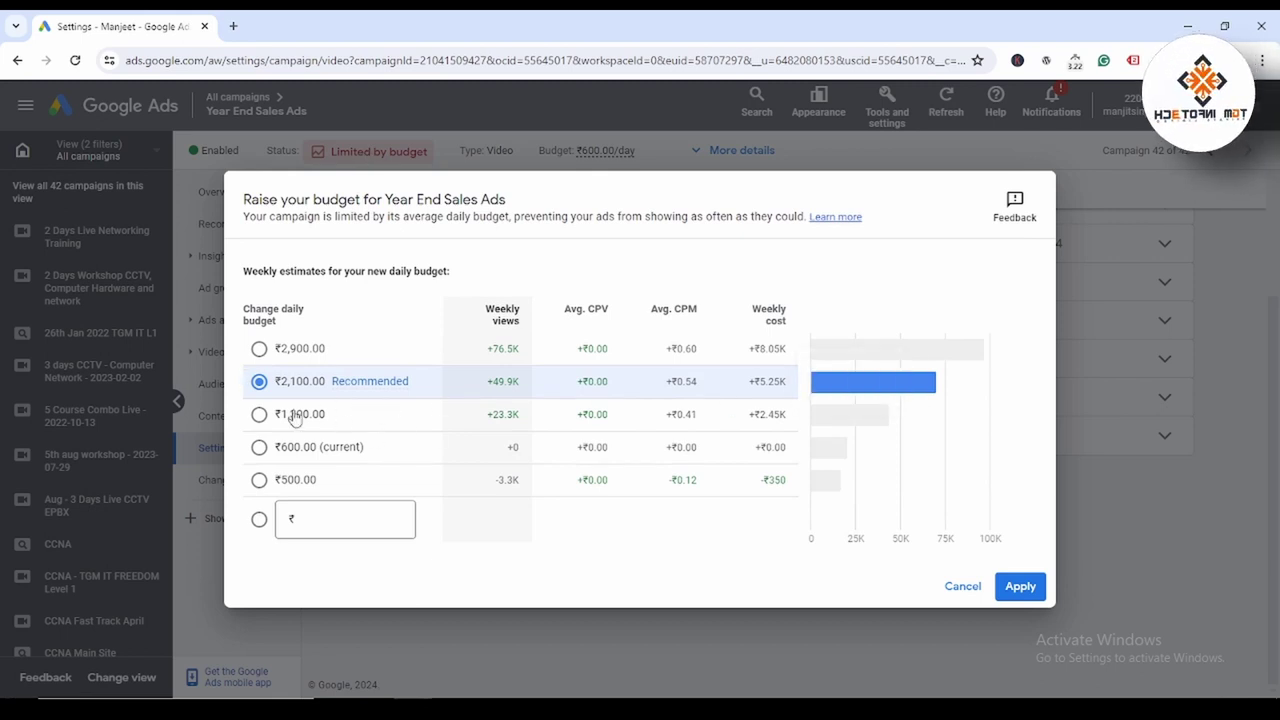
click(261, 421)
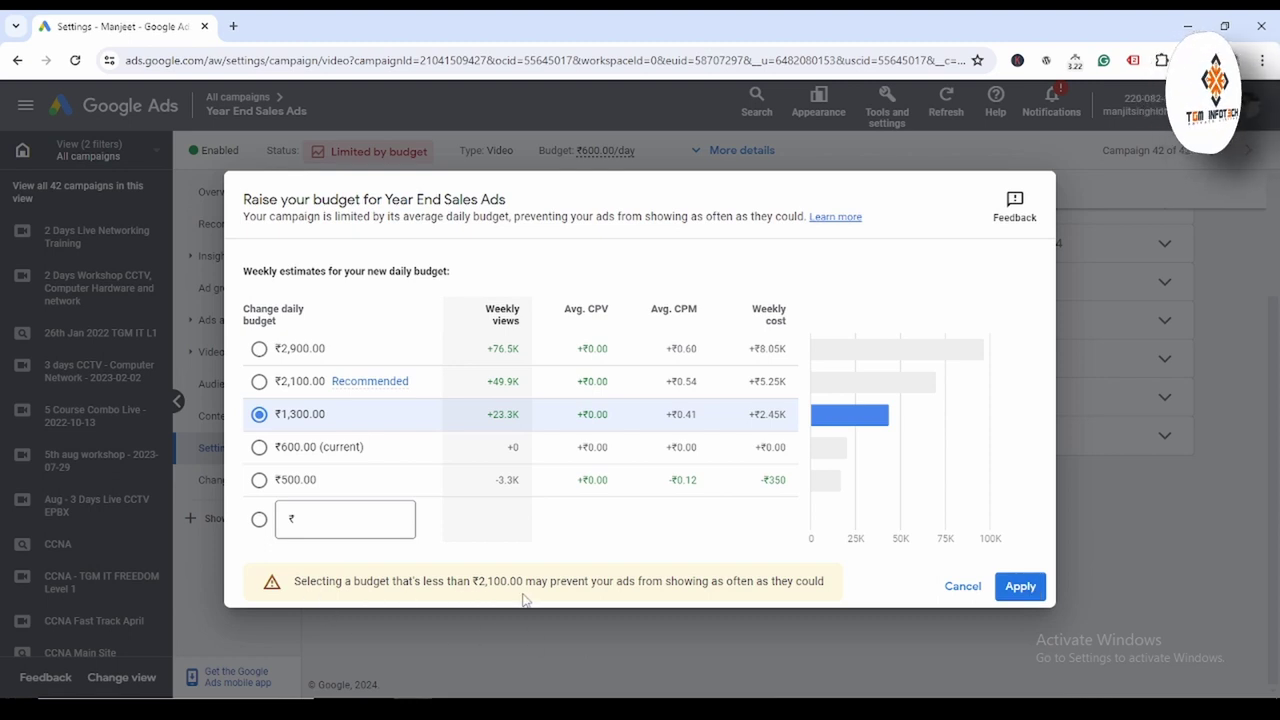
click(259, 381)
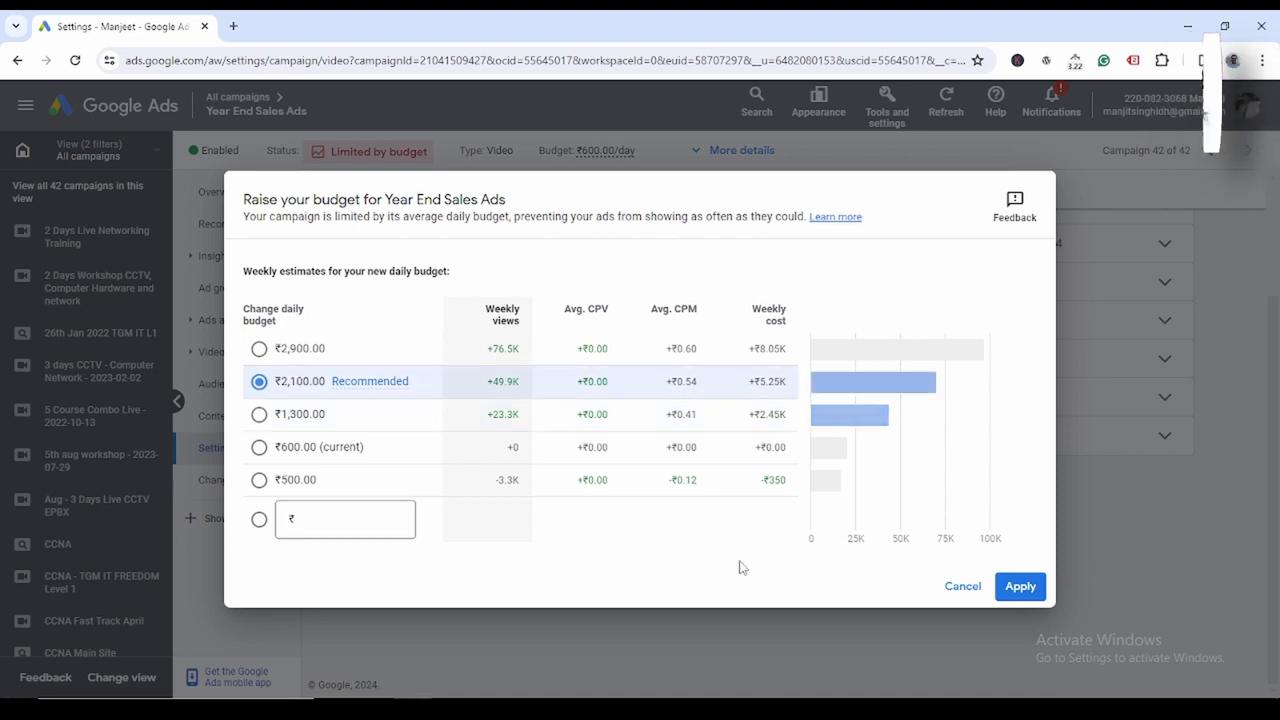
click(1020, 588)
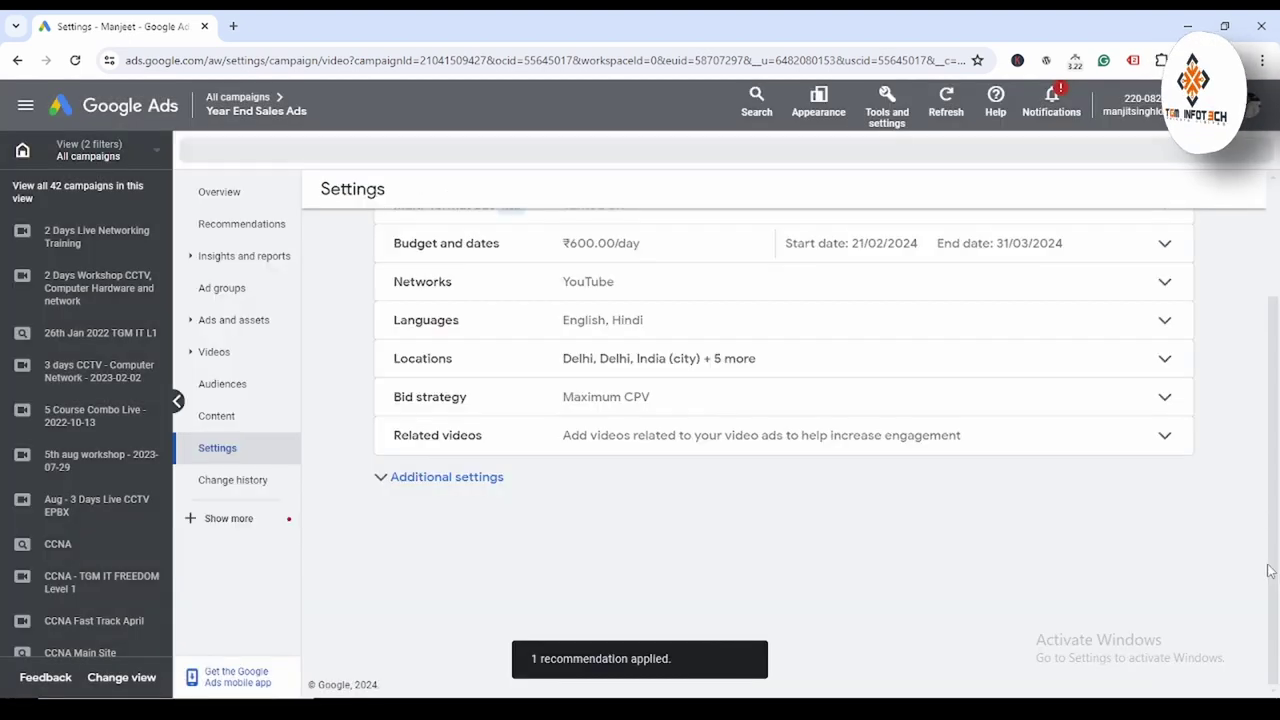